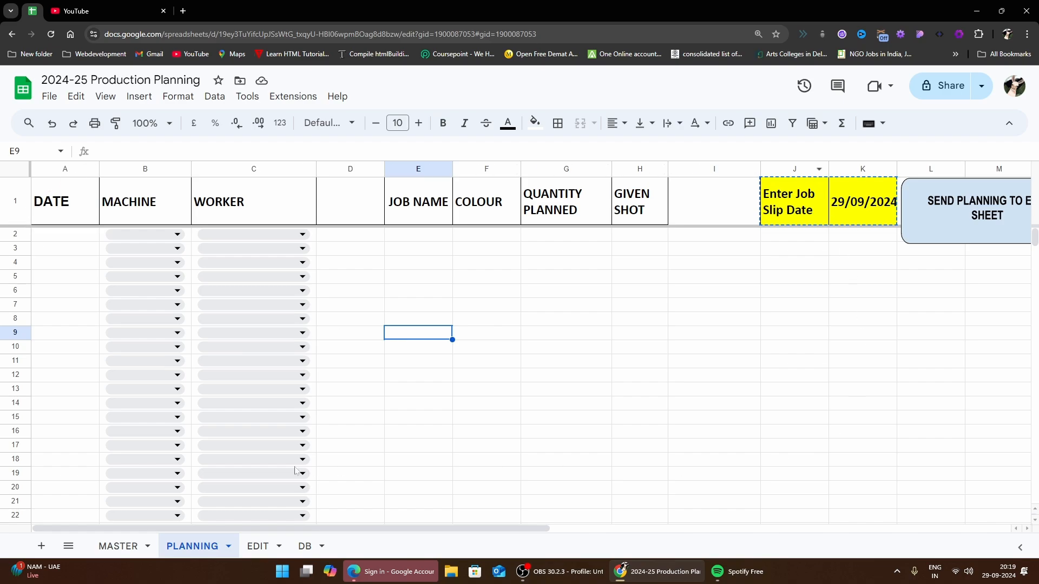
Review the column layouts of the PLANNING and EDIT sheets, switching between the two to compare them
{"action": "left_click", "coordinate": [490, 379]}
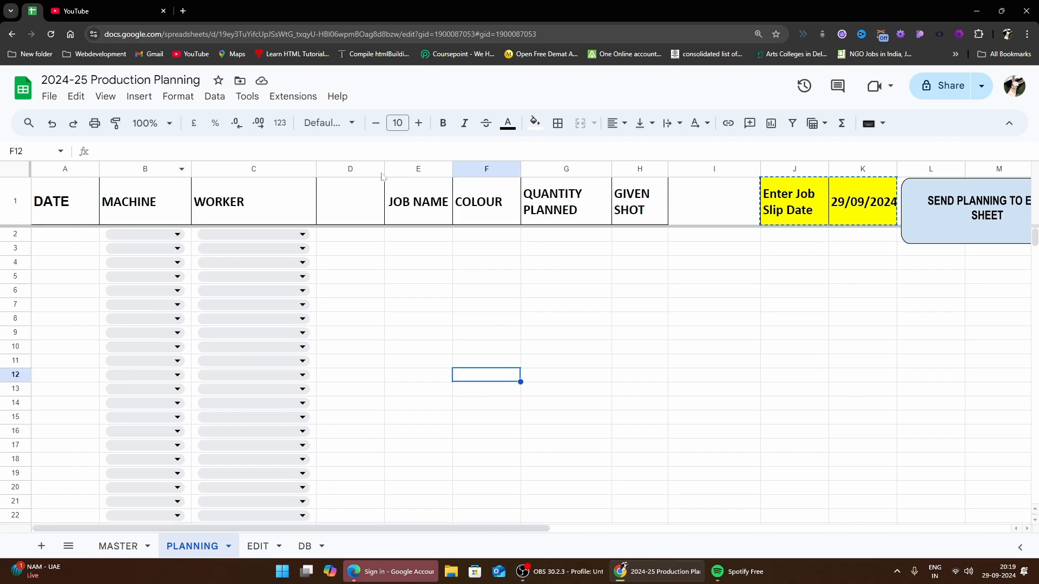
{"action": "left_click", "coordinate": [254, 548]}
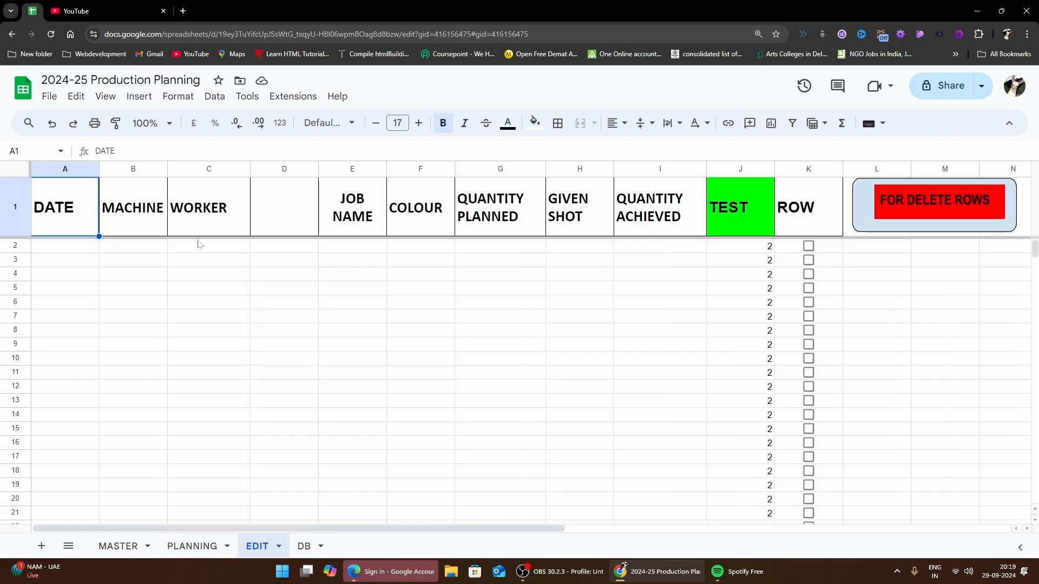
{"action": "left_click", "coordinate": [192, 547]}
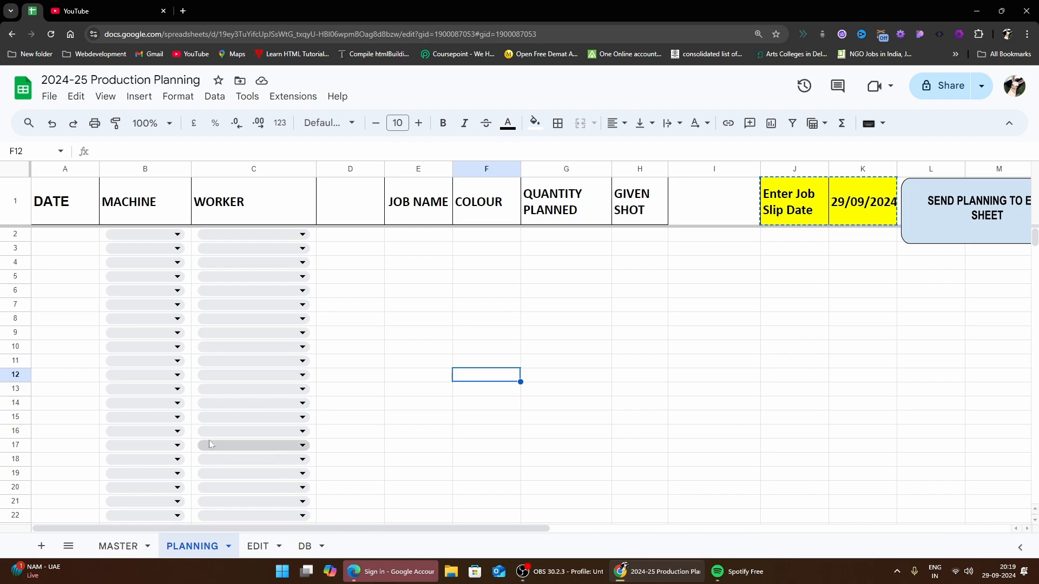
{"action": "left_click_drag", "start_coordinate": [247, 544], "coordinate": [653, 237]}
{"action": "left_click_drag", "start_coordinate": [400, 438], "coordinate": [194, 555]}
{"action": "left_click", "coordinate": [194, 552]}
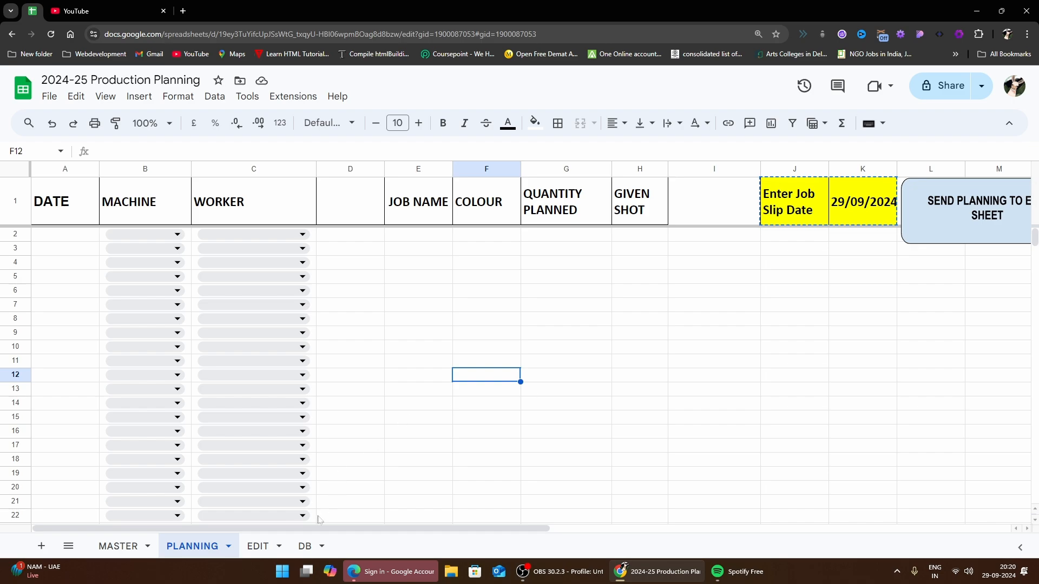
{"action": "left_click", "coordinate": [258, 546]}
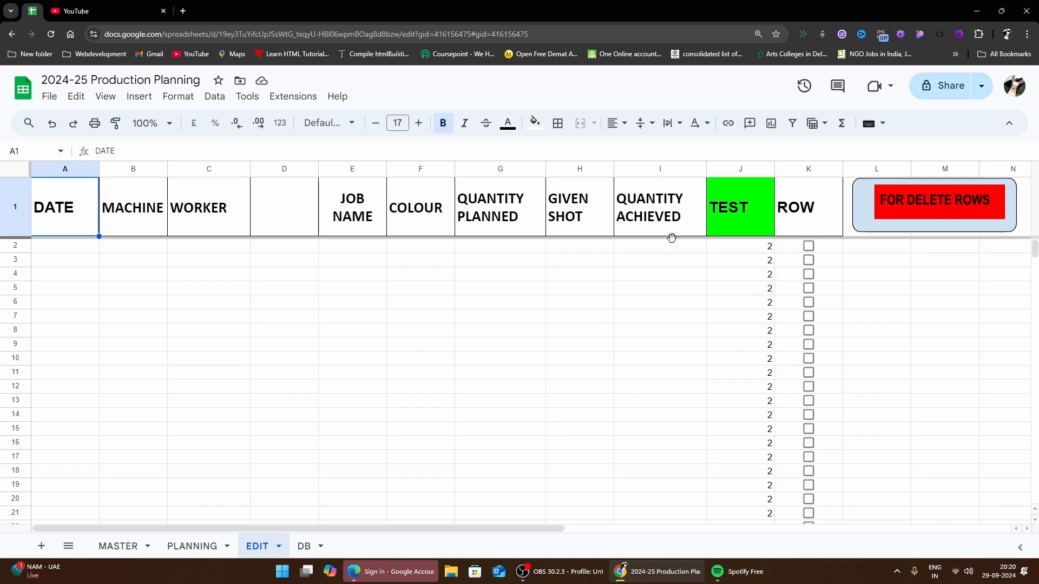
{"action": "left_click", "coordinate": [190, 547]}
{"action": "left_click", "coordinate": [263, 542]}
{"action": "left_click", "coordinate": [197, 546]}
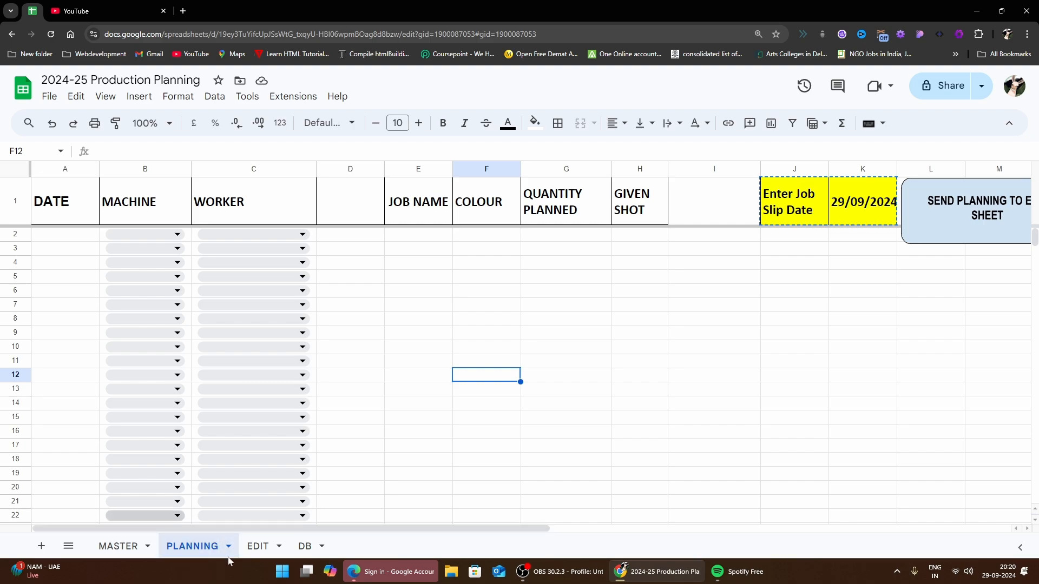
Add a new blank sheet directly after the PLANNING sheet
{"action": "left_click", "coordinate": [44, 549]}
{"action": "key", "text": "super+plus"}
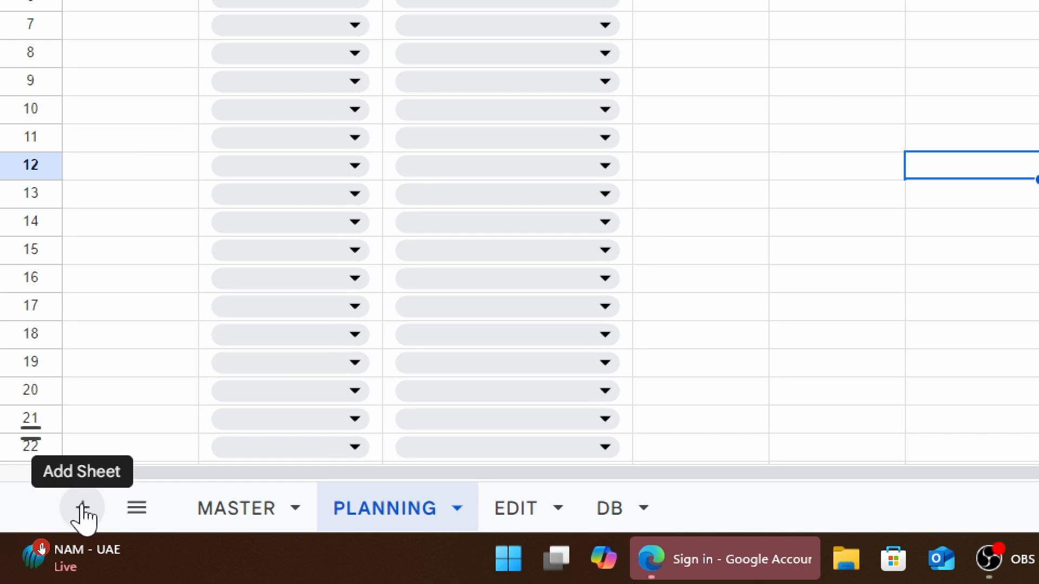
{"action": "left_click", "coordinate": [83, 506]}
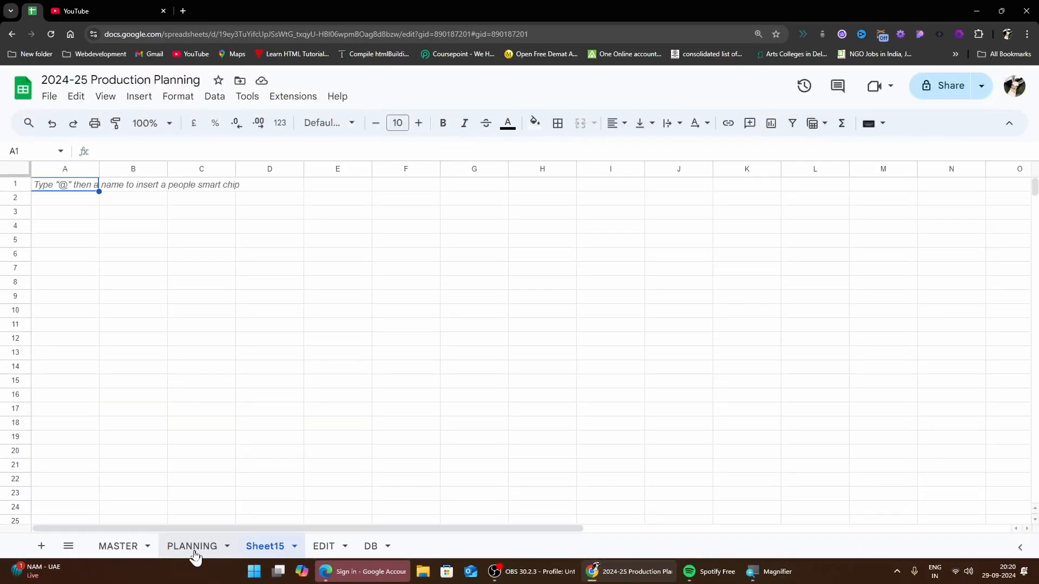
Copy the header row A1:H1 from the PLANNING sheet and paste it at A1 of the new sheet
{"action": "left_click", "coordinate": [385, 511]}
{"action": "left_click_drag", "start_coordinate": [64, 218], "coordinate": [626, 215]}
{"action": "key", "text": "ctrl+c"}
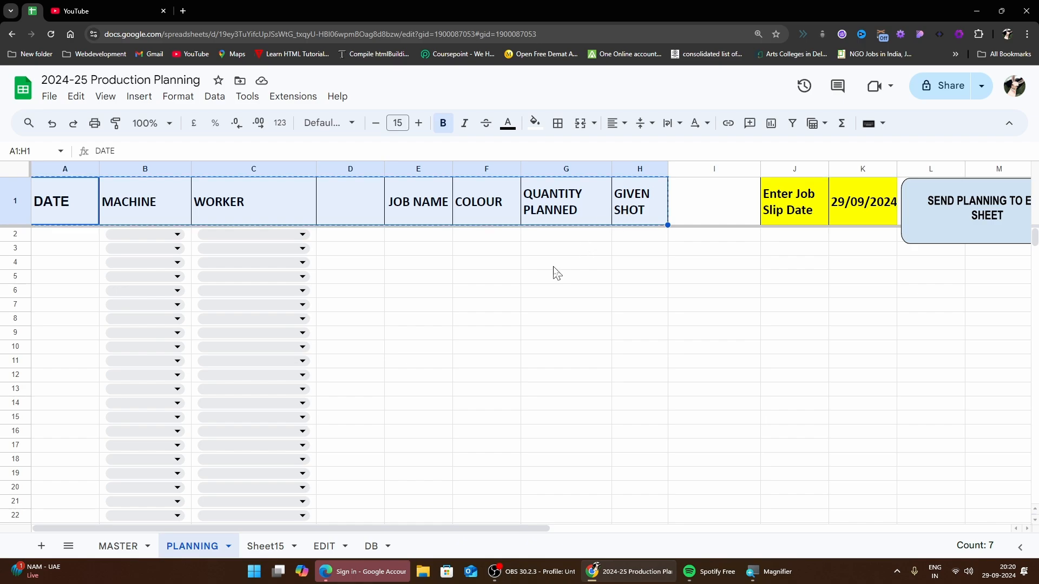
{"action": "left_click", "coordinate": [265, 547]}
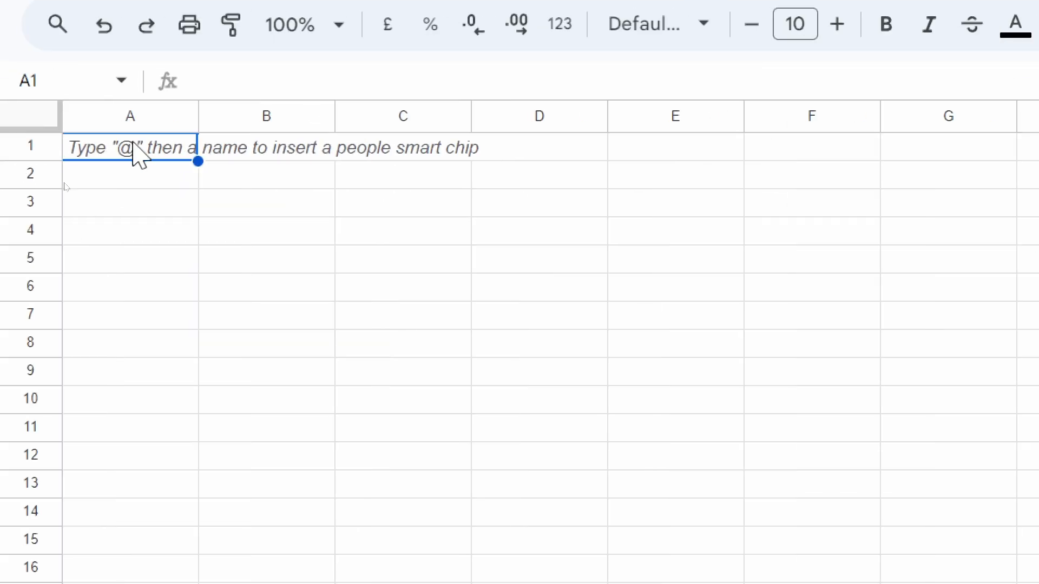
{"action": "key", "text": "ctrl+v"}
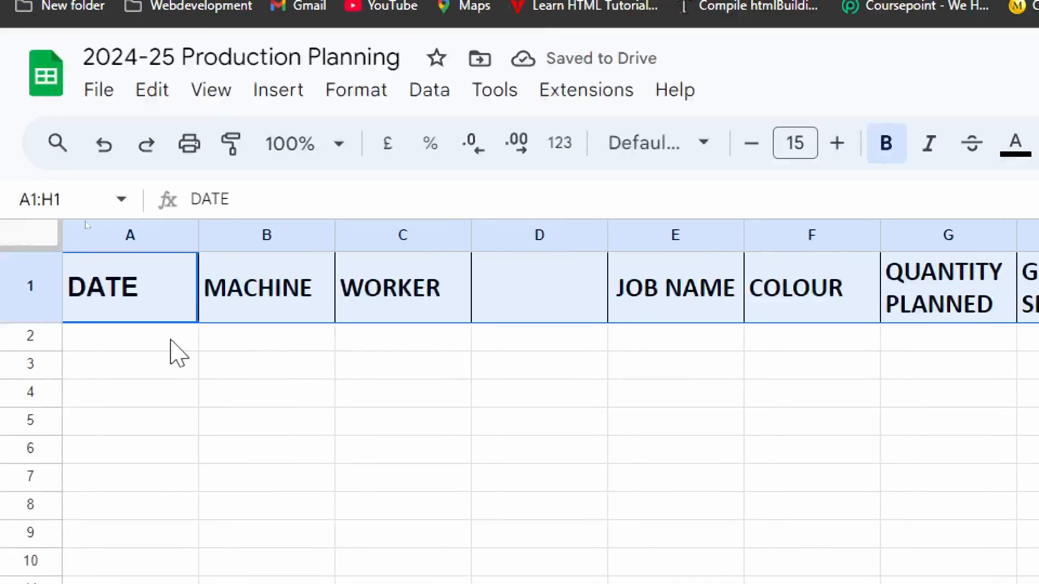
{"action": "left_click", "coordinate": [32, 388]}
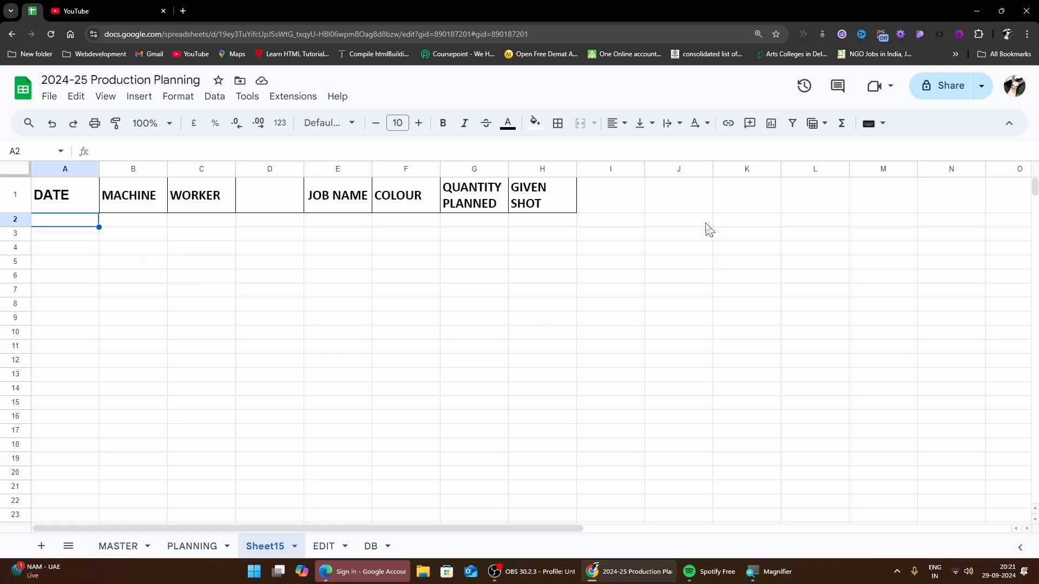
Copy the yellow job slip date cells J1:K1 from PLANNING and paste them at J1 of the new sheet
{"action": "left_click", "coordinate": [184, 548]}
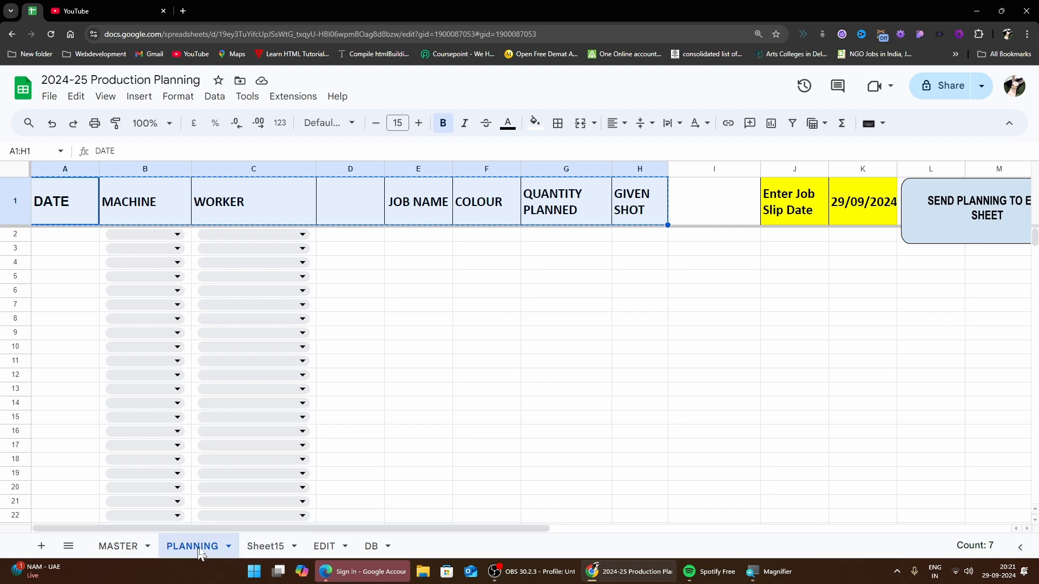
{"action": "left_click_drag", "start_coordinate": [774, 216], "coordinate": [871, 217]}
{"action": "key", "text": "ctrl+c"}
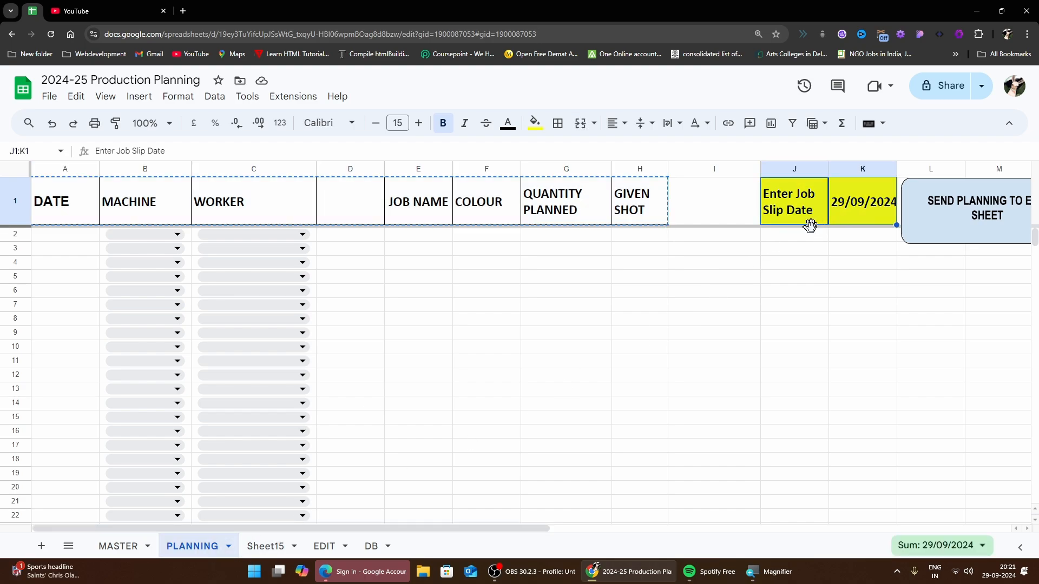
{"action": "left_click", "coordinate": [265, 546]}
{"action": "left_click", "coordinate": [706, 204]}
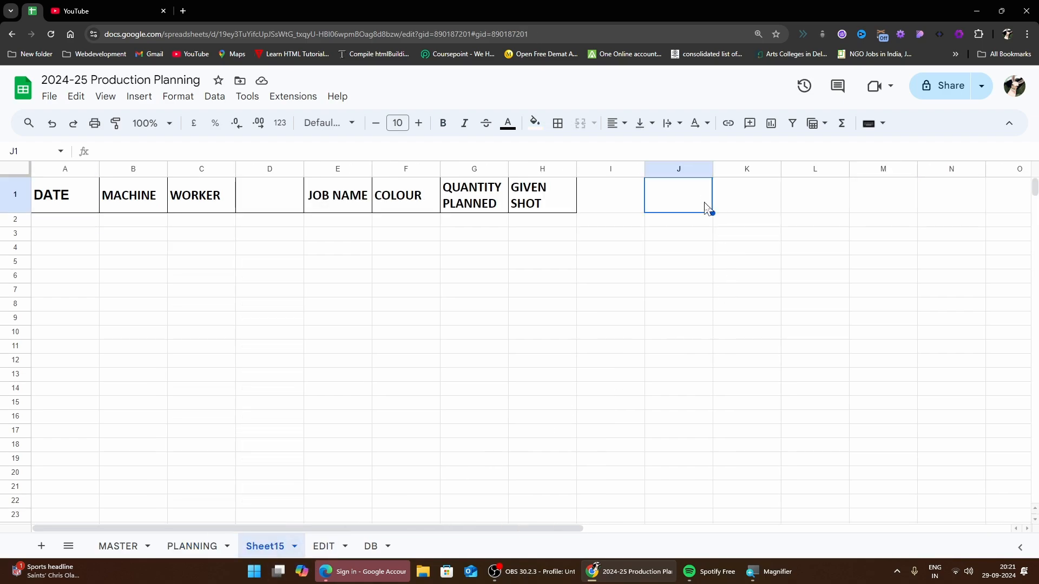
{"action": "key", "text": "ctrl+v"}
Compare the new sheet's MACHINE and WORKER columns with the dropdown columns of the PLANNING sheet
{"action": "left_click", "coordinate": [119, 546]}
{"action": "left_click", "coordinate": [199, 547]}
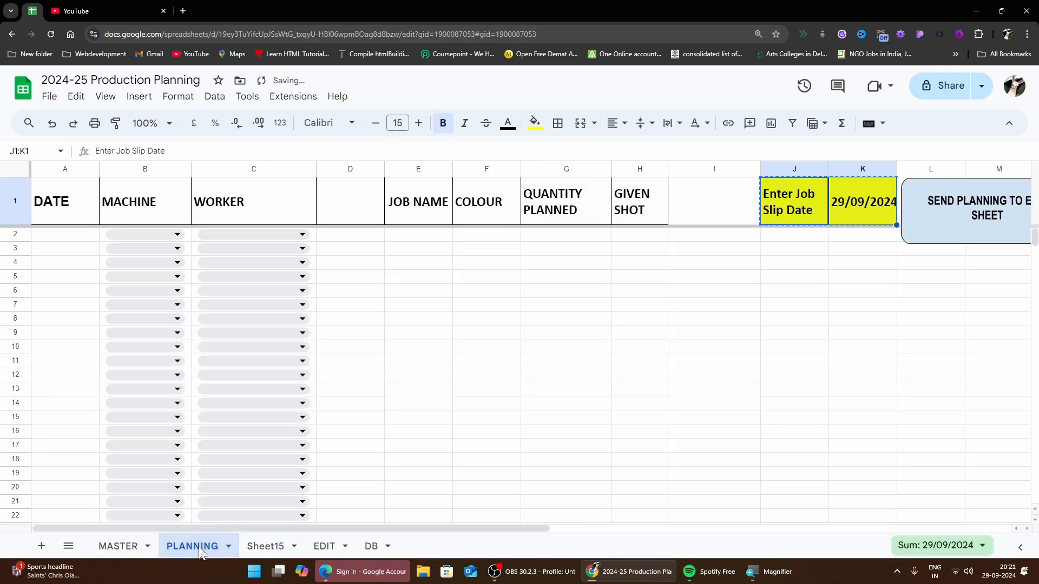
{"action": "left_click", "coordinate": [273, 546]}
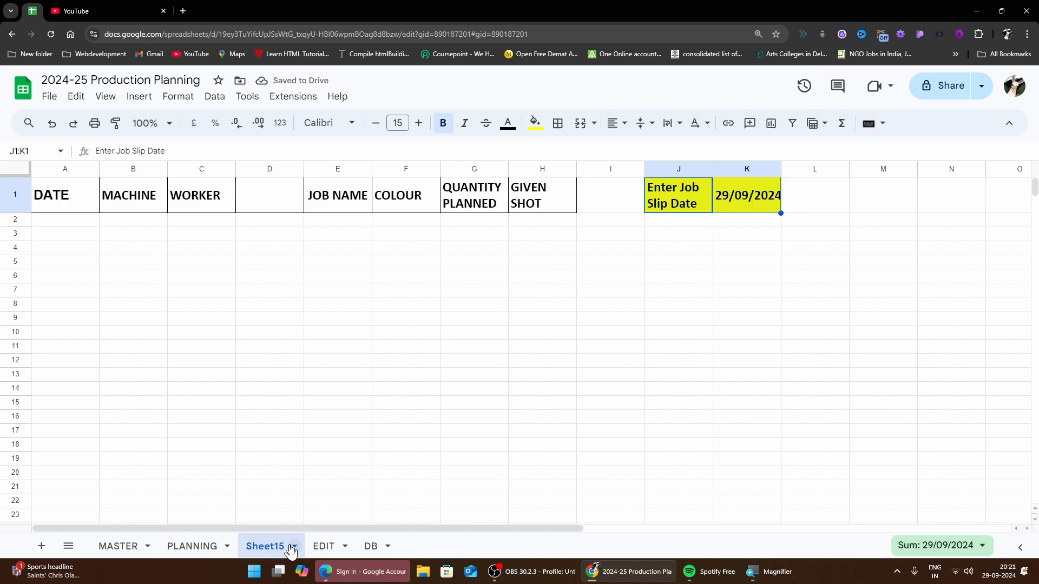
{"action": "left_click", "coordinate": [172, 548]}
{"action": "left_click", "coordinate": [740, 396]}
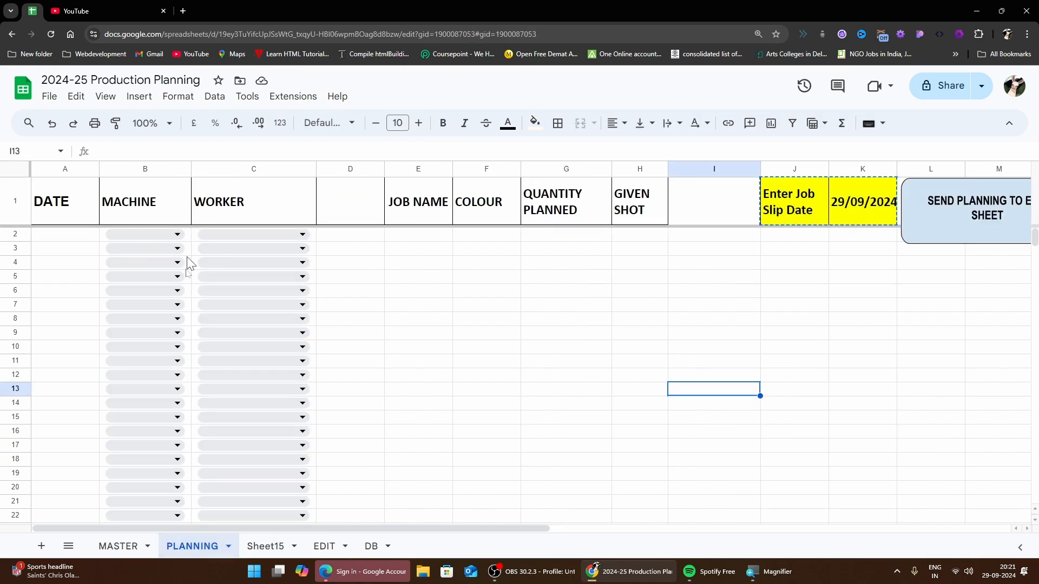
{"action": "left_click", "coordinate": [265, 552]}
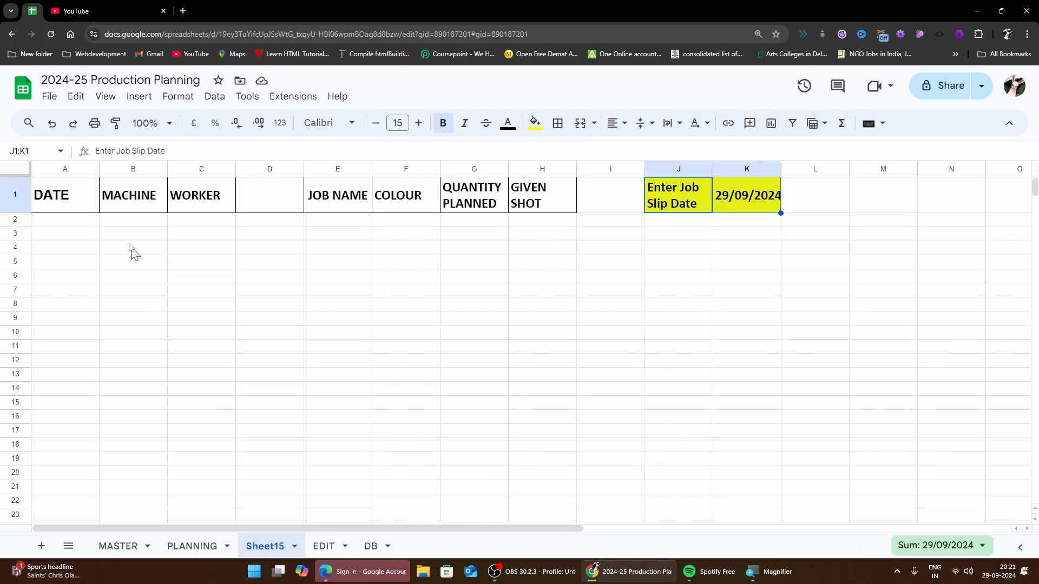
{"action": "left_click_drag", "start_coordinate": [124, 221], "coordinate": [139, 490]}
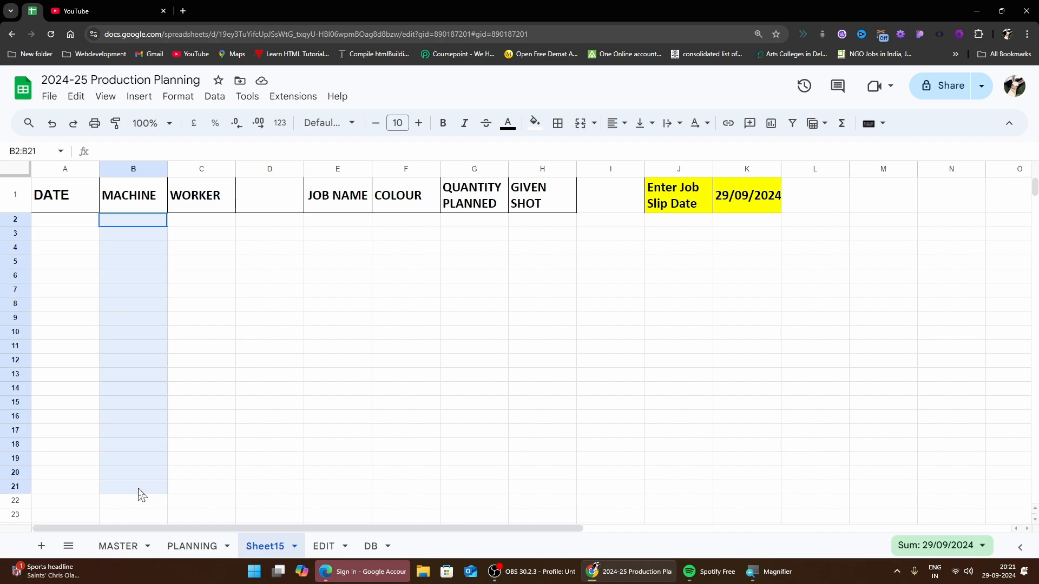
{"action": "left_click", "coordinate": [206, 226]}
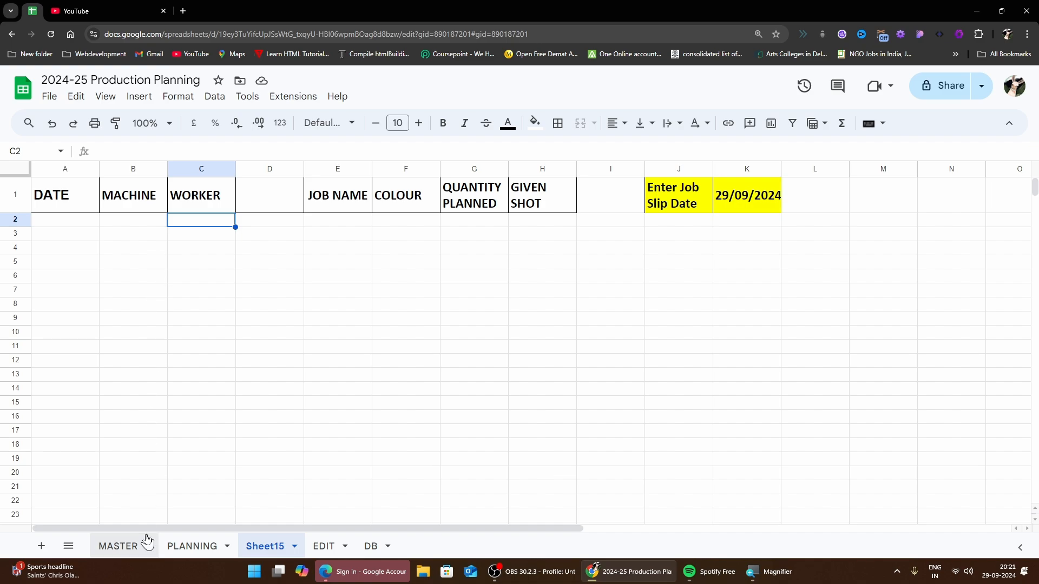
Examine the Machines and Employees lists on the MASTER sheet, then return to the new sheet
{"action": "key", "text": "super+plus"}
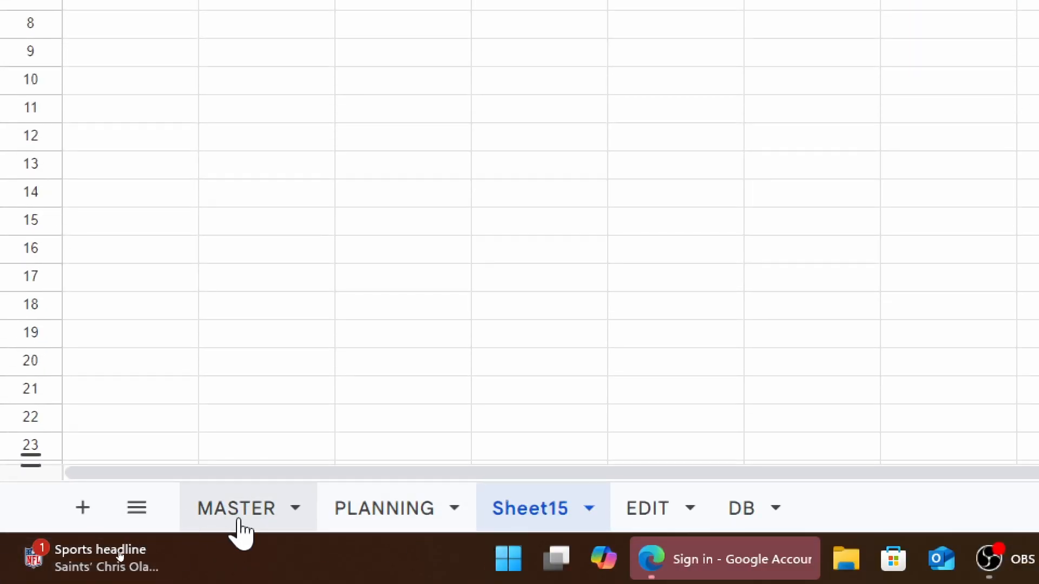
{"action": "left_click", "coordinate": [234, 512]}
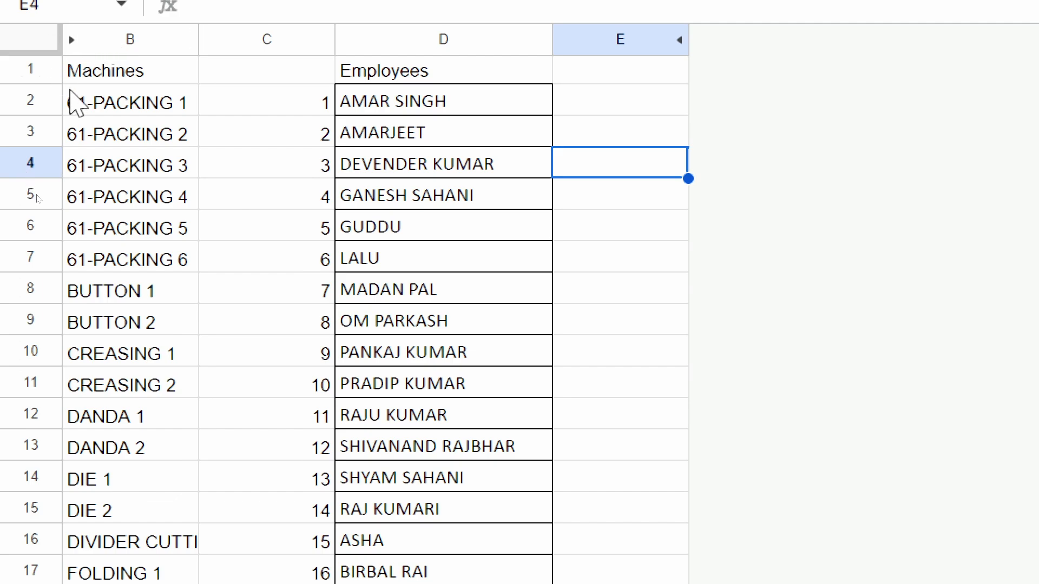
{"action": "left_click_drag", "start_coordinate": [128, 77], "coordinate": [156, 222]}
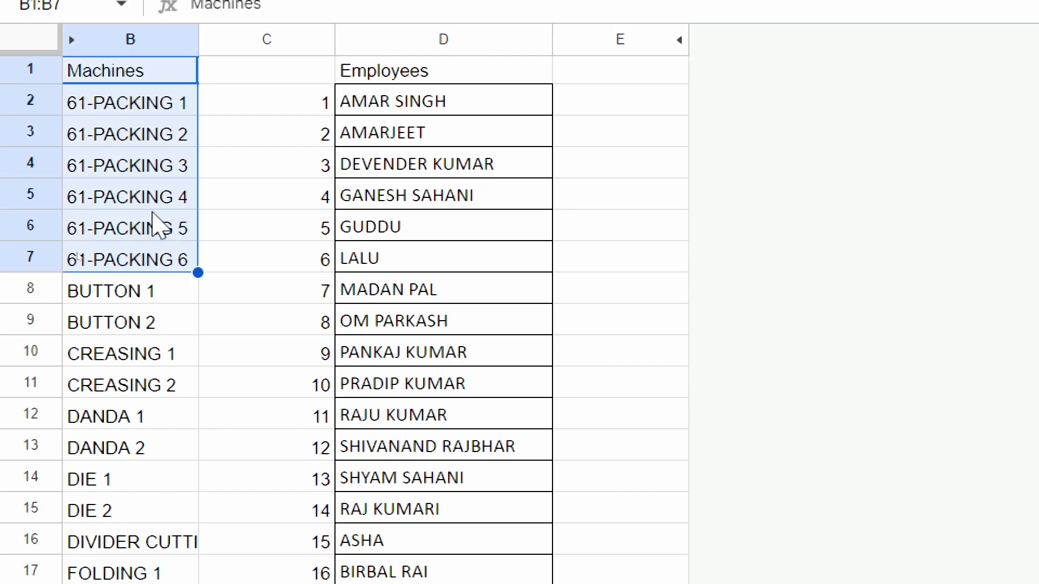
{"action": "left_click", "coordinate": [171, 131]}
{"action": "left_click_drag", "start_coordinate": [169, 76], "coordinate": [168, 583]}
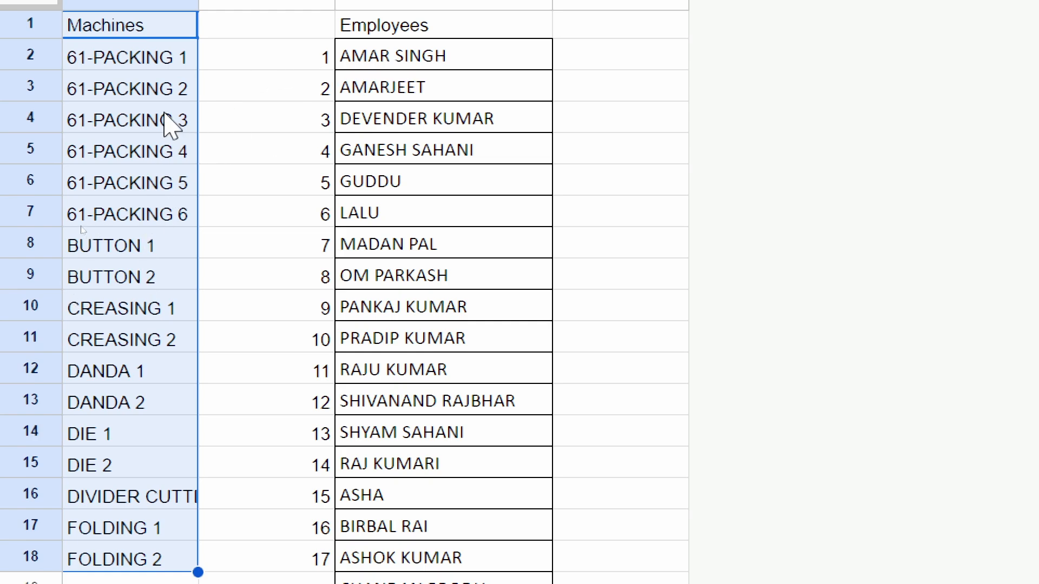
{"action": "left_click", "coordinate": [153, 57]}
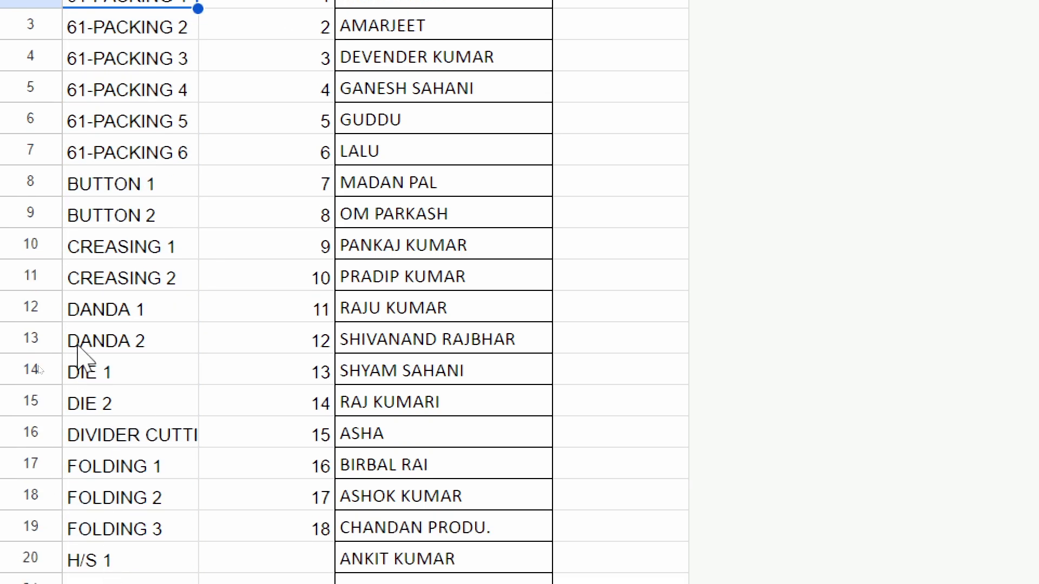
{"action": "left_click", "coordinate": [533, 523]}
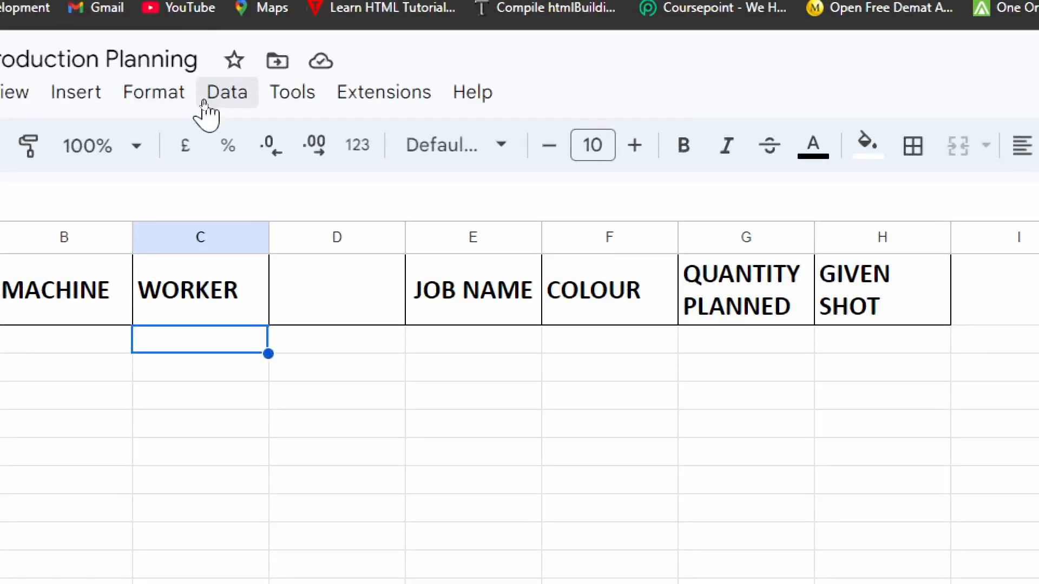
Select the MACHINE column cells B2:B1000 on Sheet15 and open the data validation rules
{"action": "left_click", "coordinate": [206, 106]}
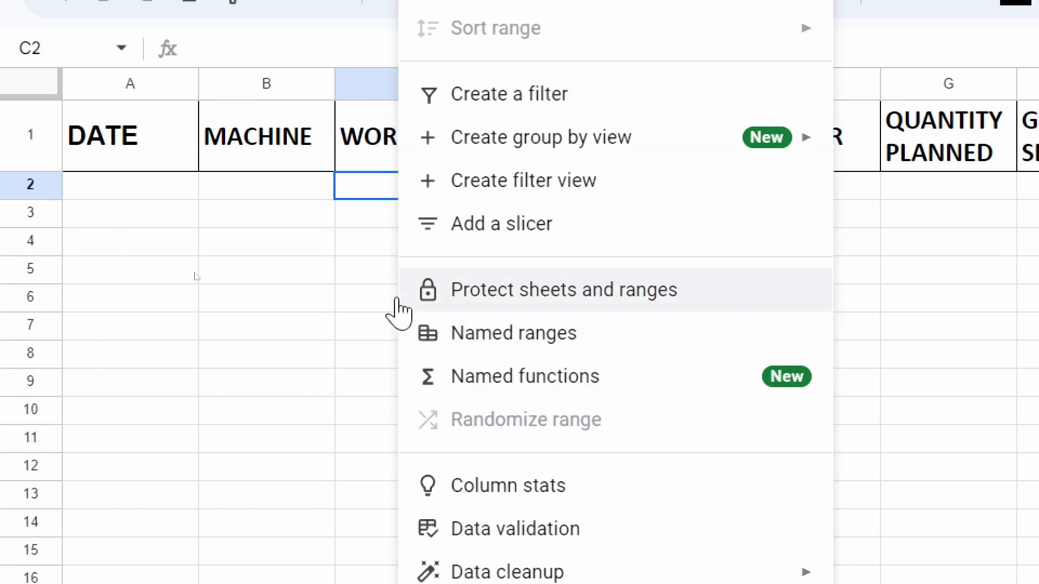
{"action": "left_click", "coordinate": [289, 186]}
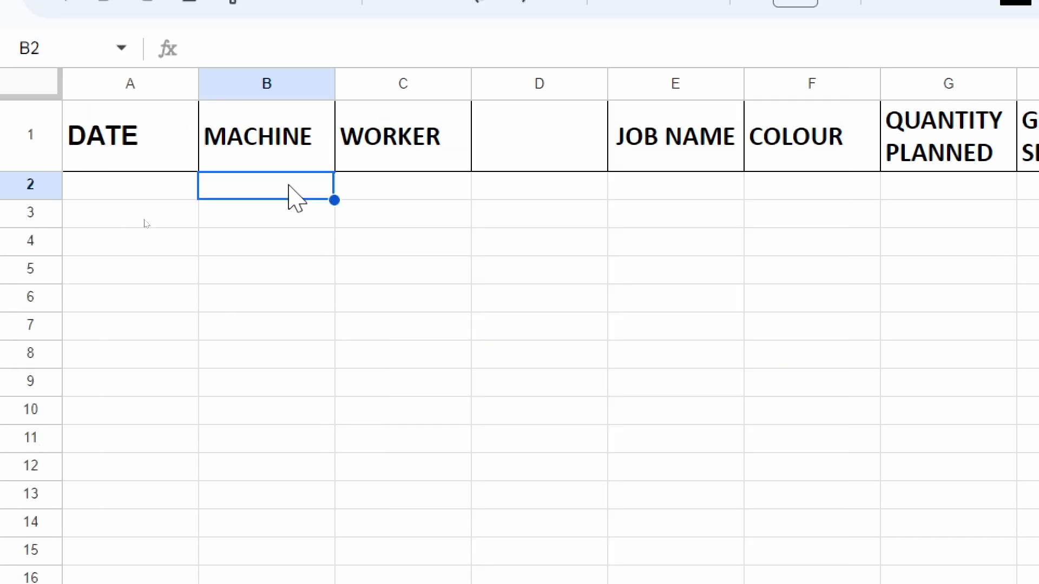
{"action": "key", "text": "Up"}
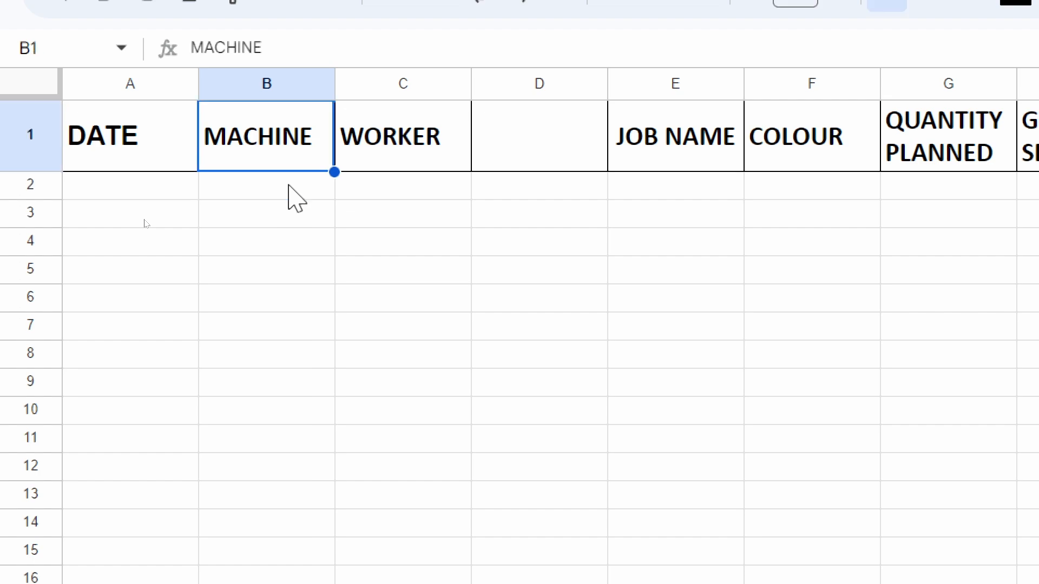
{"action": "key", "text": "Down"}
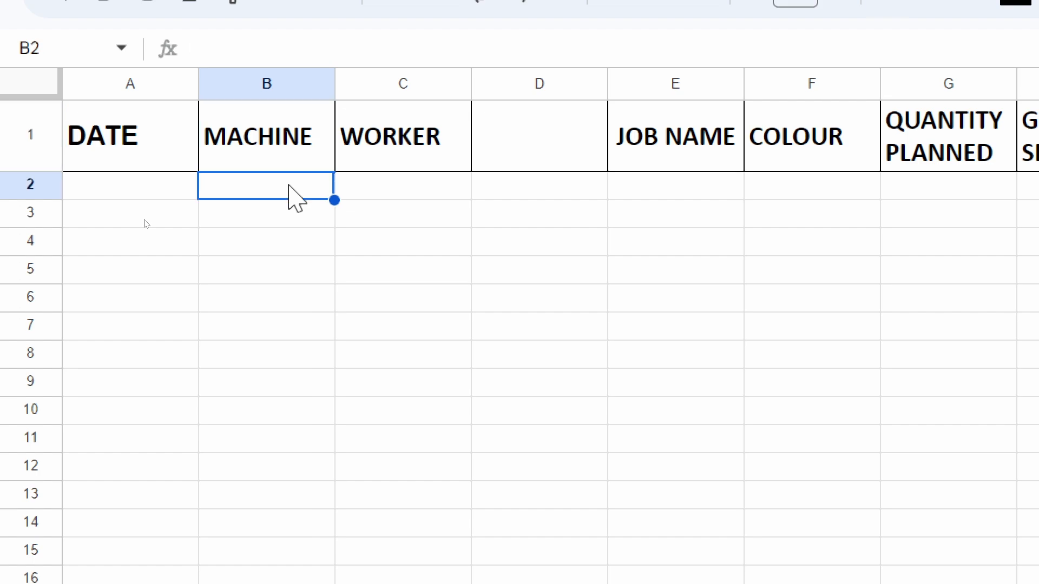
{"action": "key", "text": "ctrl+shift+Down"}
{"action": "scroll", "coordinate": [317, 258], "scroll_direction": "up", "scroll_amount": 10}
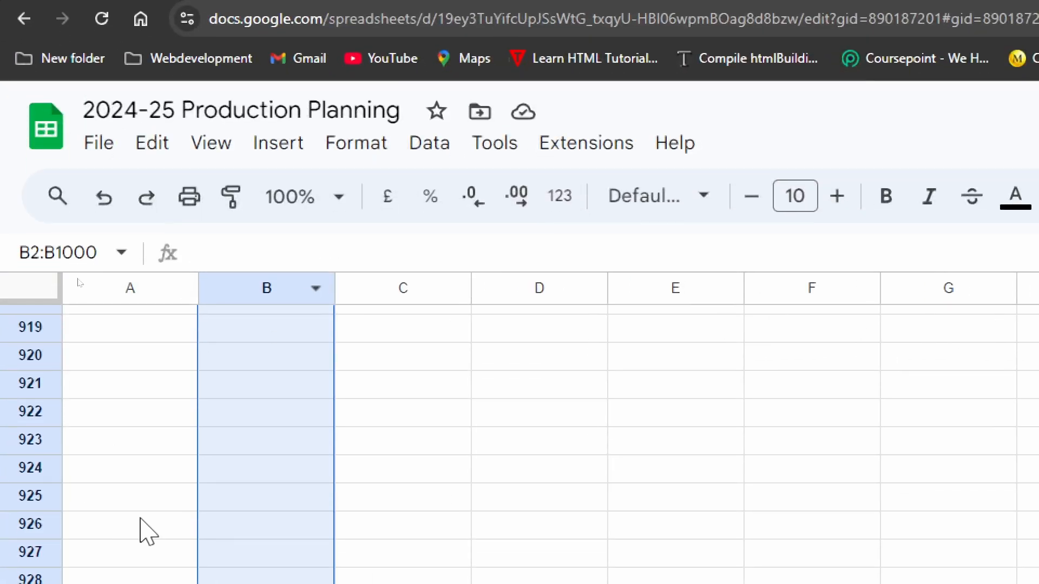
{"action": "left_click", "coordinate": [413, 149]}
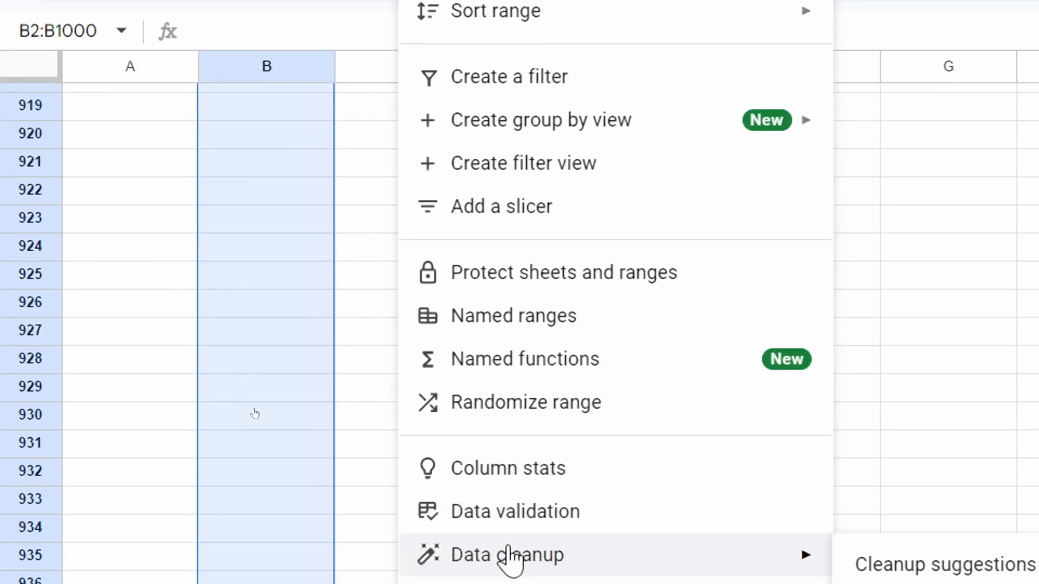
{"action": "left_click", "coordinate": [536, 476]}
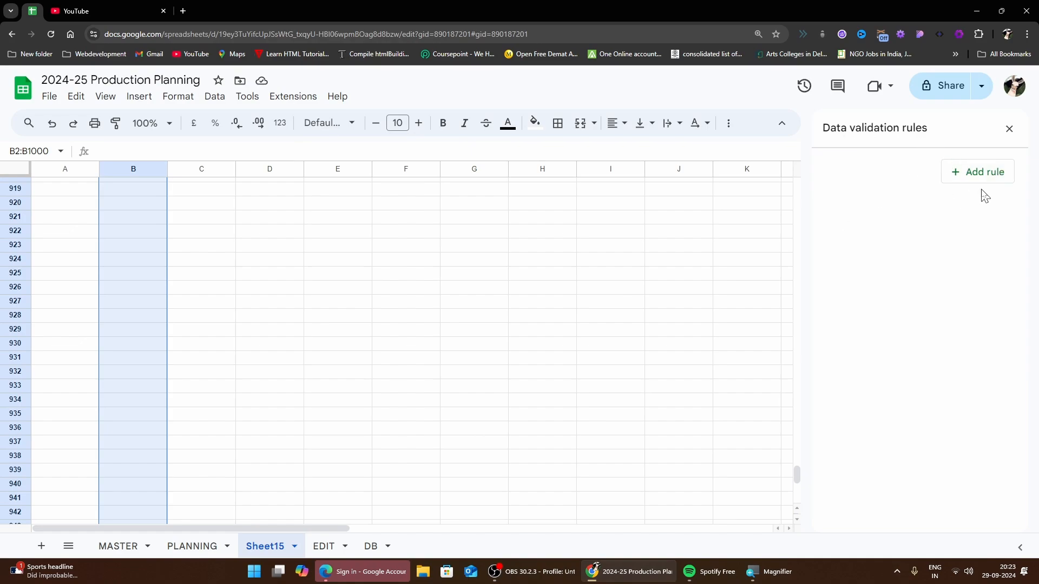
Add a validation rule with the criteria Dropdown (from a range) and start choosing its source data range
{"action": "left_click", "coordinate": [980, 174]}
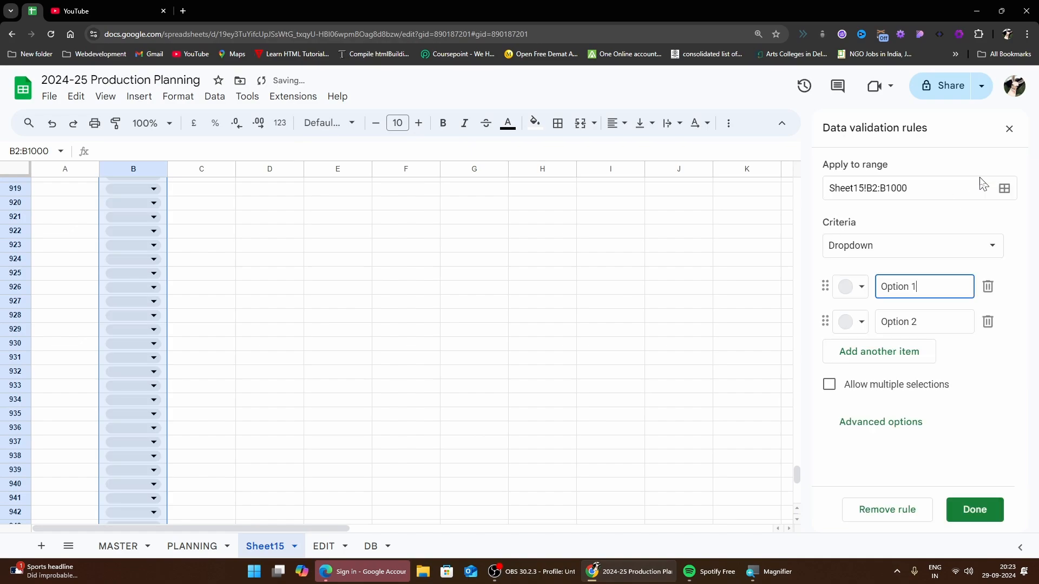
{"action": "left_click", "coordinate": [851, 243]}
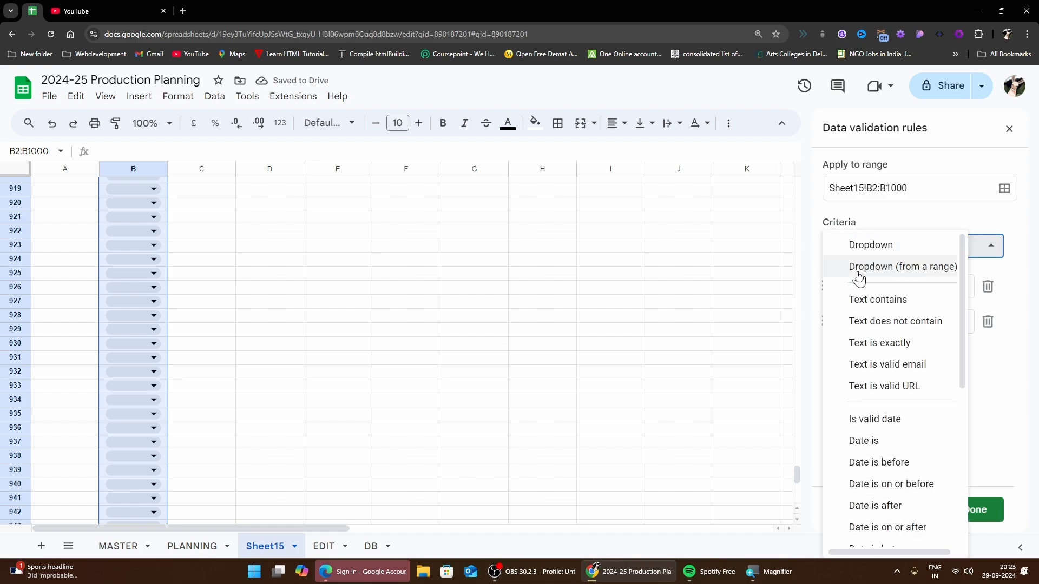
{"action": "left_click", "coordinate": [940, 275]}
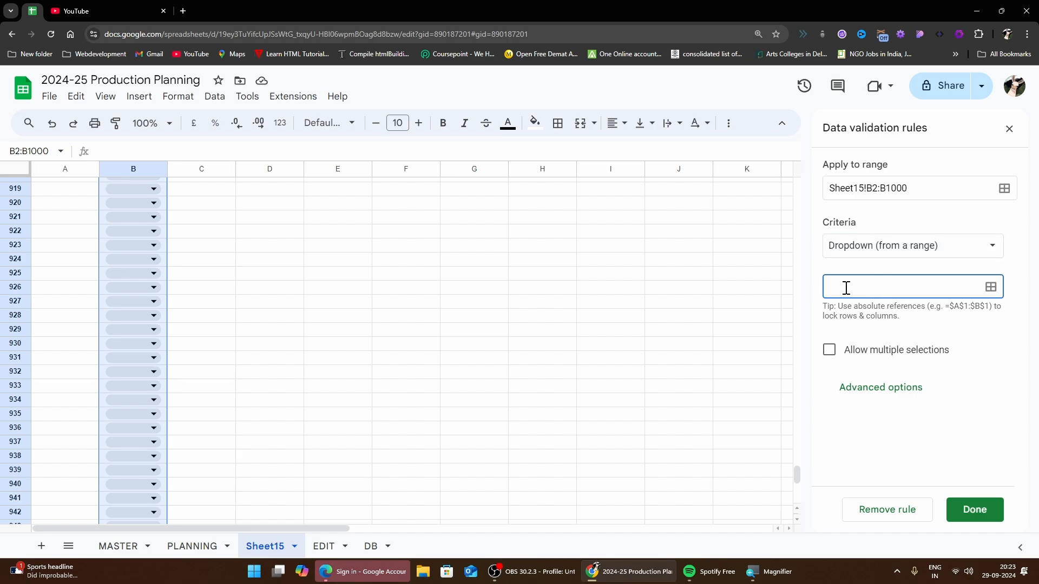
{"action": "left_click", "coordinate": [991, 287]}
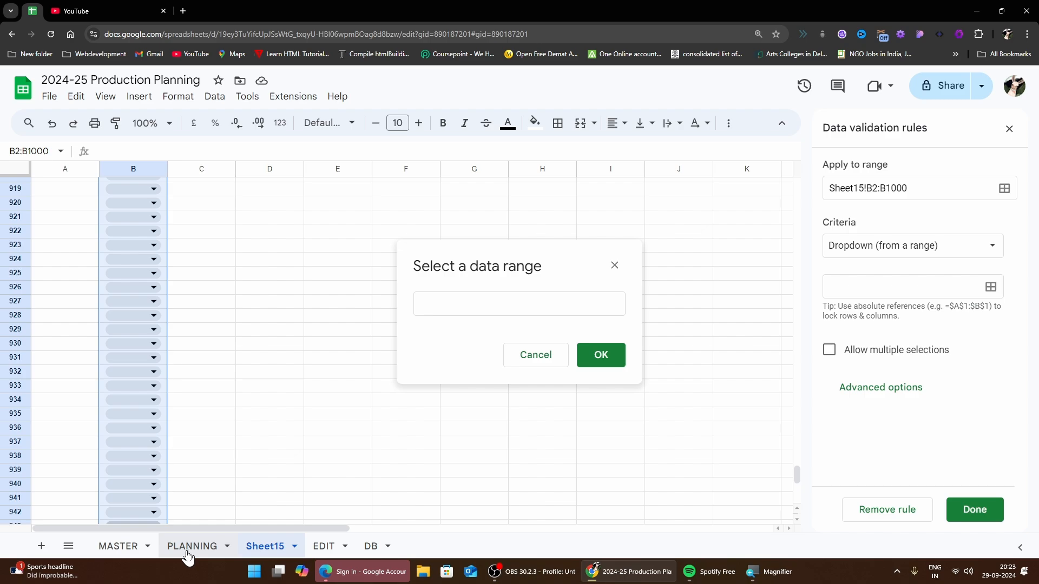
{"action": "left_click", "coordinate": [122, 554]}
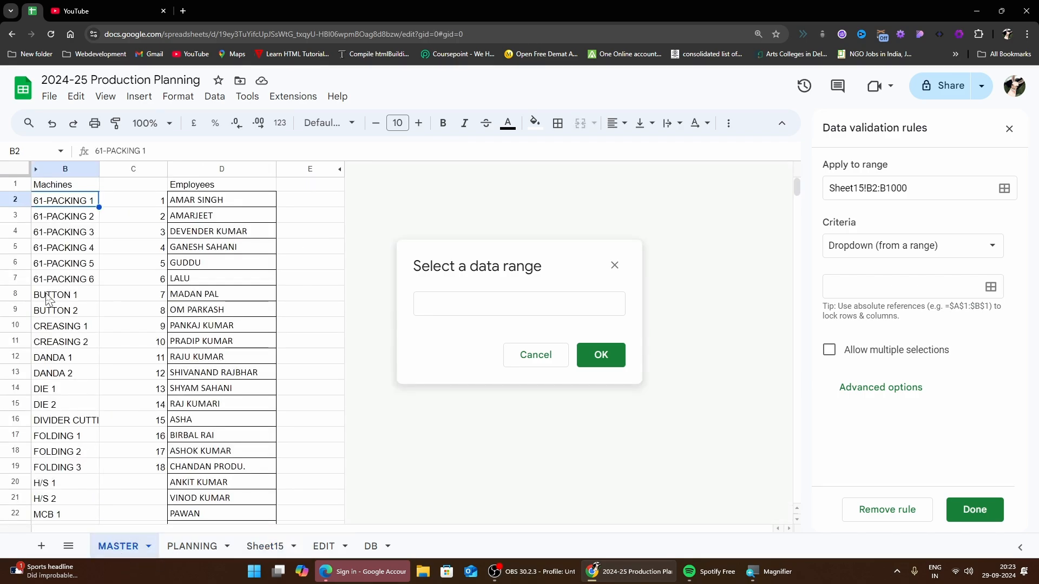
{"action": "left_click", "coordinate": [49, 206]}
{"action": "key", "text": "Right"}
{"action": "key", "text": "Right"}
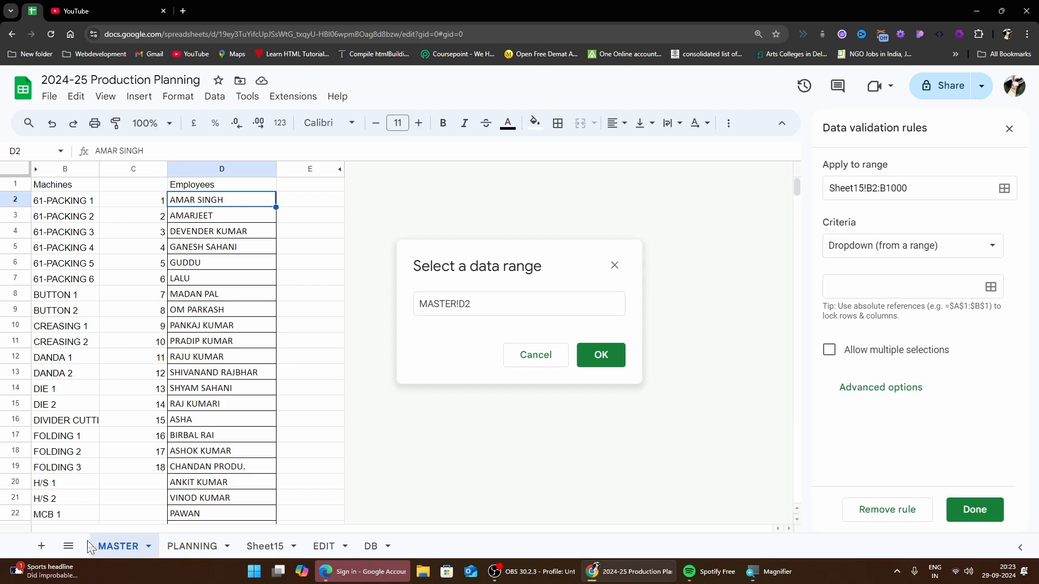
{"action": "left_click", "coordinate": [261, 547]}
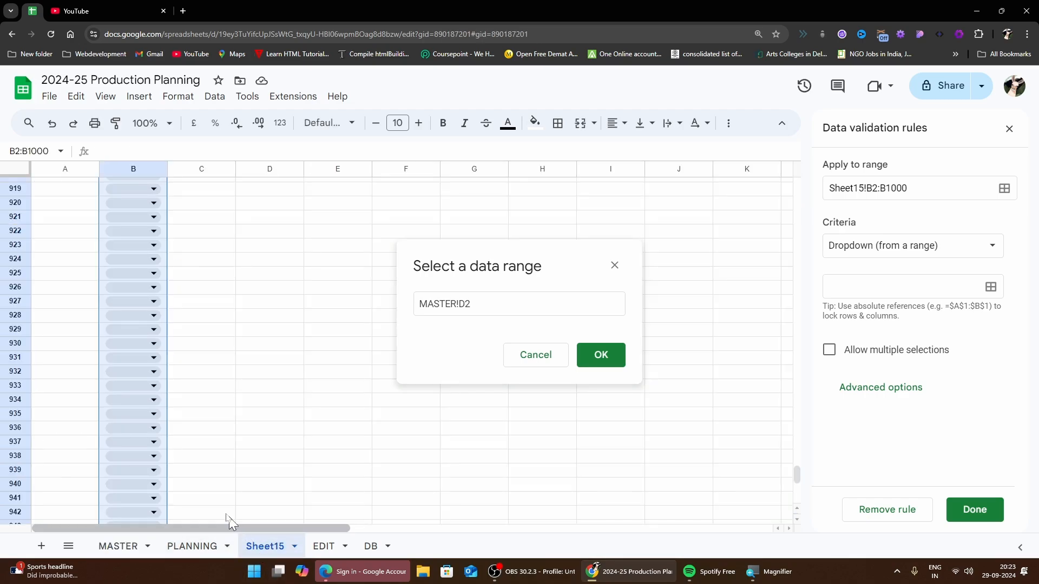
{"action": "left_click_drag", "start_coordinate": [797, 465], "coordinate": [829, 106]}
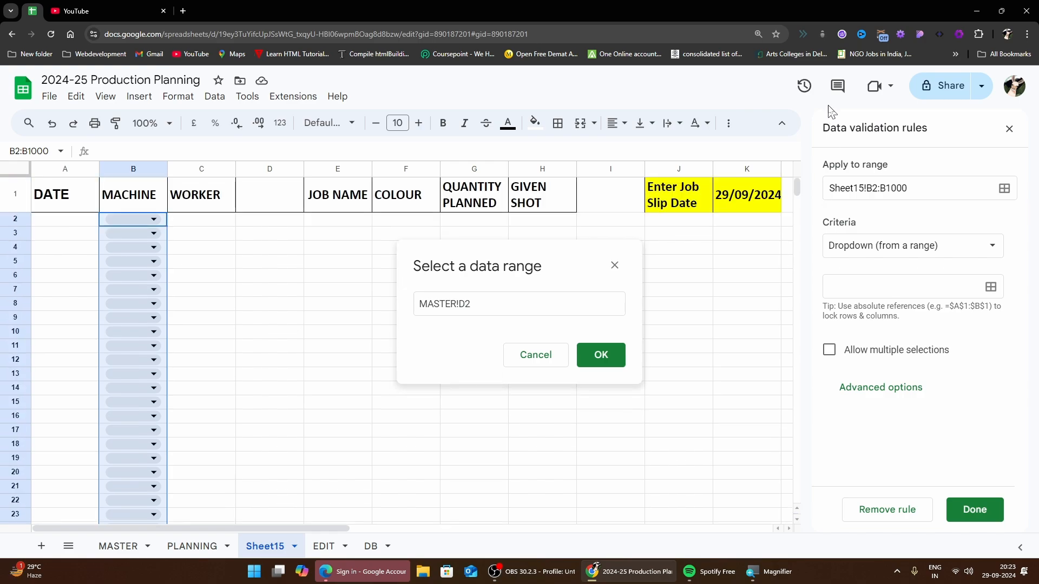
Set the dropdown's source range to MASTER!B2:b, covering the whole Machines list
{"action": "left_click", "coordinate": [135, 548]}
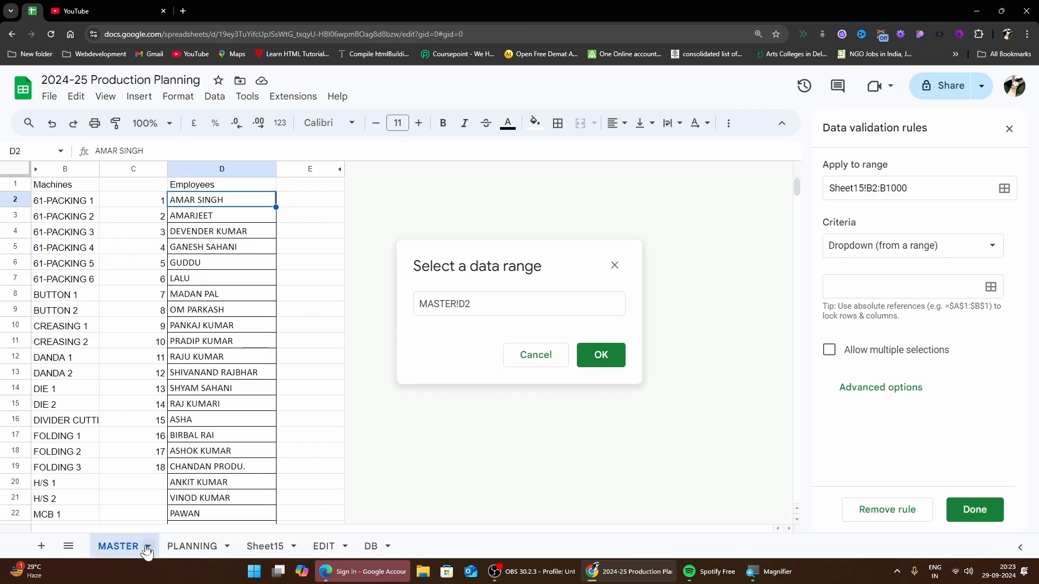
{"action": "left_click", "coordinate": [61, 205]}
{"action": "left_click", "coordinate": [54, 232]}
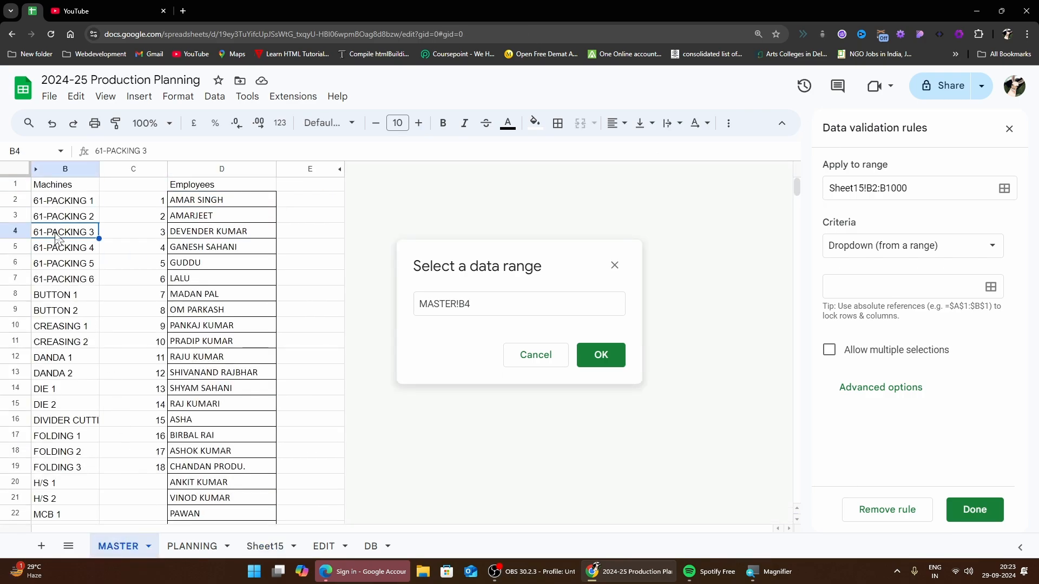
{"action": "left_click", "coordinate": [154, 204]}
{"action": "left_click", "coordinate": [59, 204]}
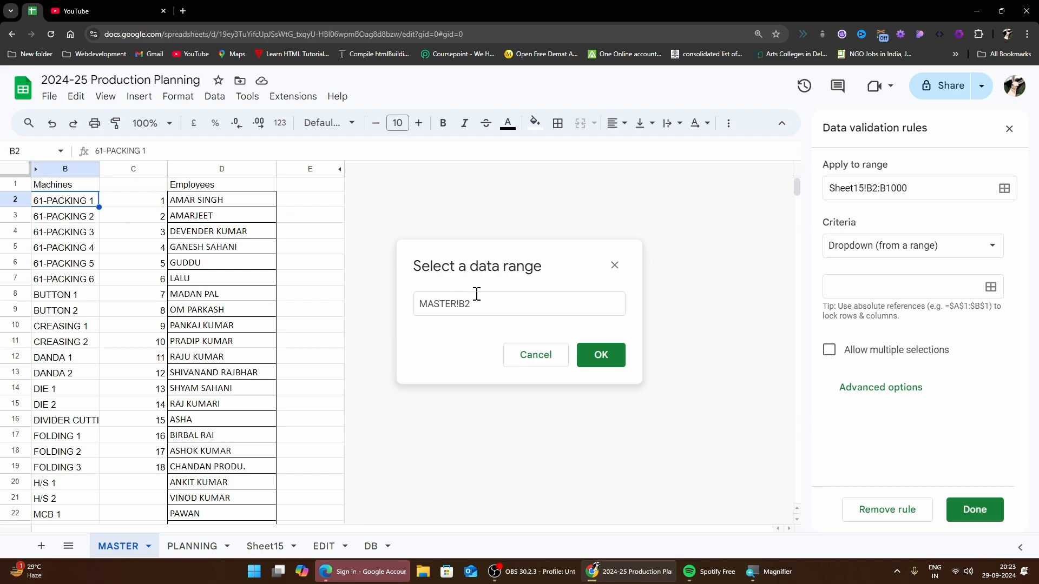
{"action": "left_click", "coordinate": [500, 304]}
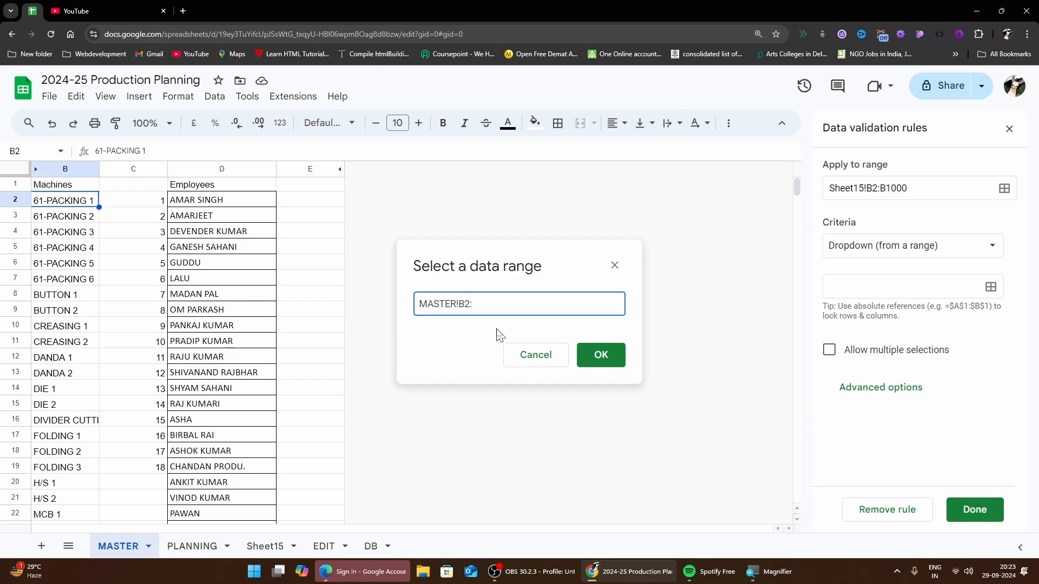
{"action": "type", "text": ":b"}
{"action": "left_click", "coordinate": [619, 362]}
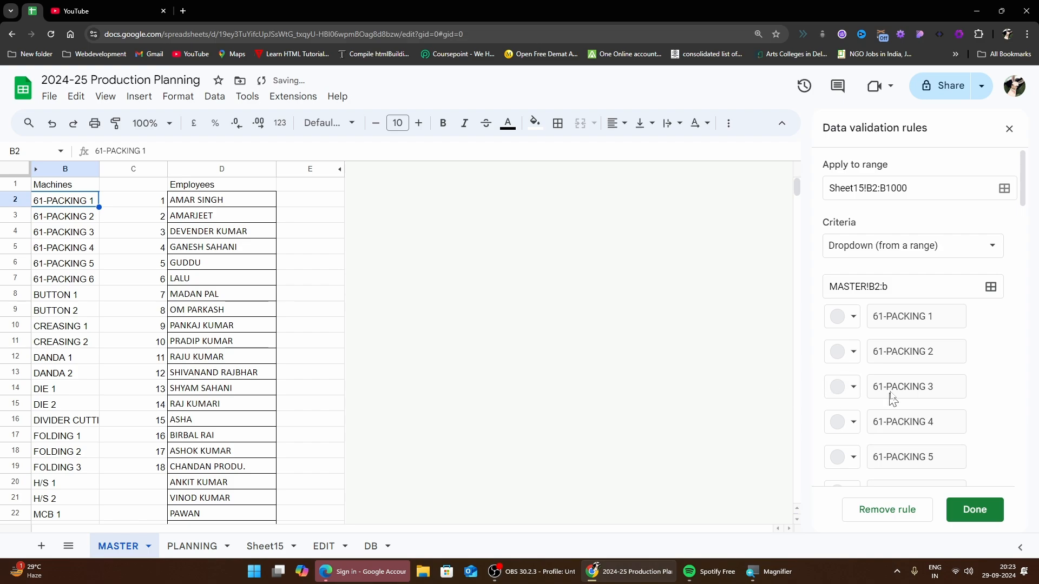
Review the machine options in the dropdown rule, save it and close the data validation rules
{"action": "scroll", "coordinate": [916, 368], "scroll_direction": "down", "scroll_amount": 20}
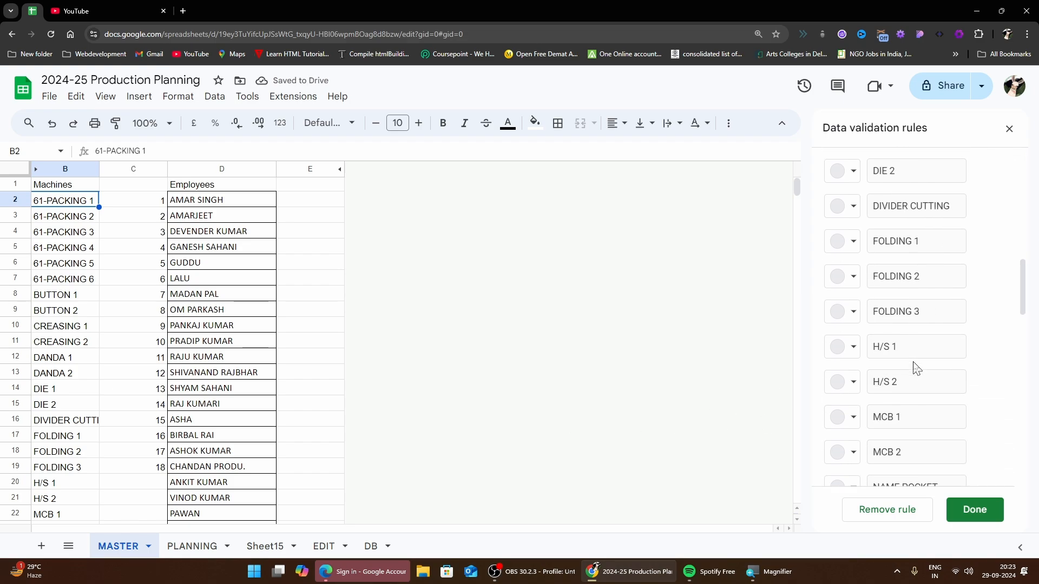
{"action": "scroll", "coordinate": [918, 366], "scroll_direction": "down", "scroll_amount": 4}
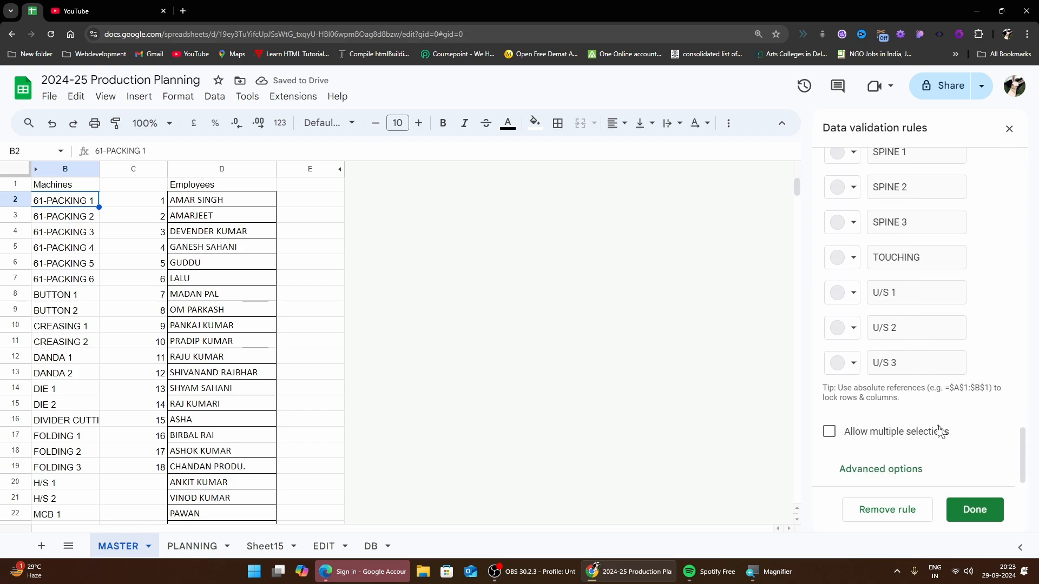
{"action": "left_click", "coordinate": [975, 510]}
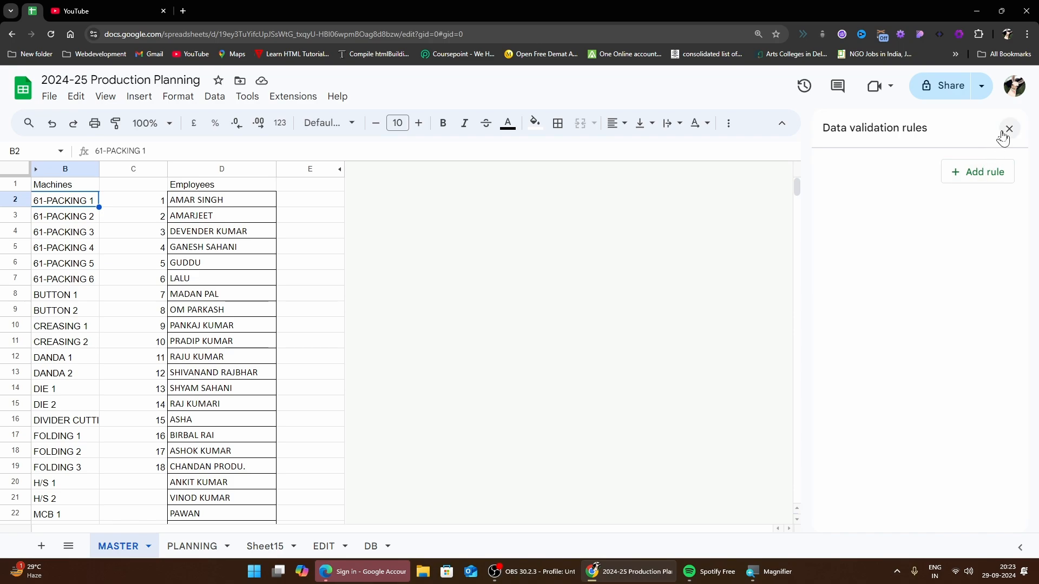
{"action": "left_click", "coordinate": [1009, 129]}
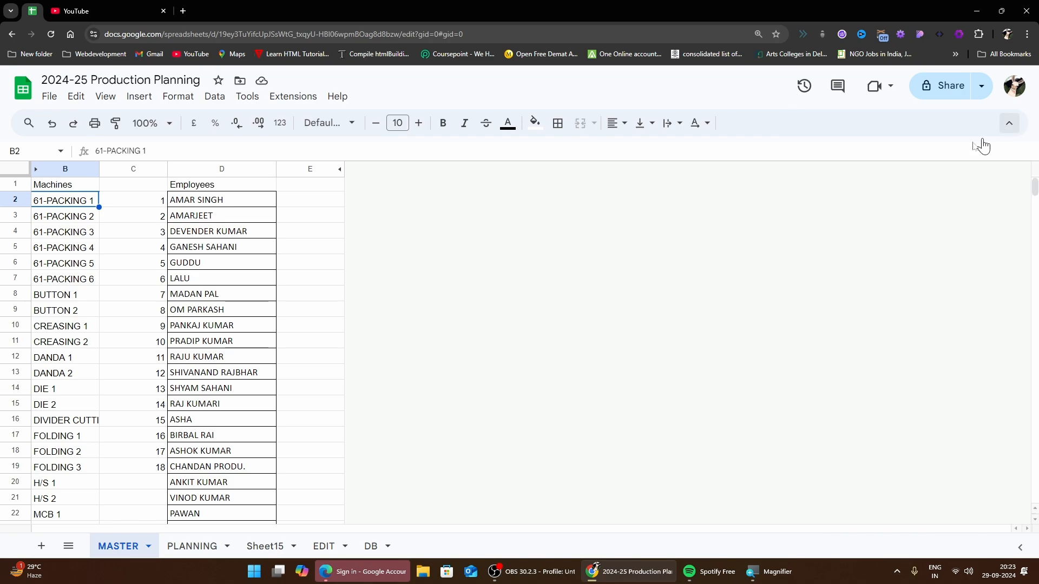
Return to Sheet15 and examine the machine options offered by the dropdown in B2
{"action": "left_click", "coordinate": [265, 547]}
{"action": "left_click", "coordinate": [184, 241]}
{"action": "left_click", "coordinate": [154, 219]}
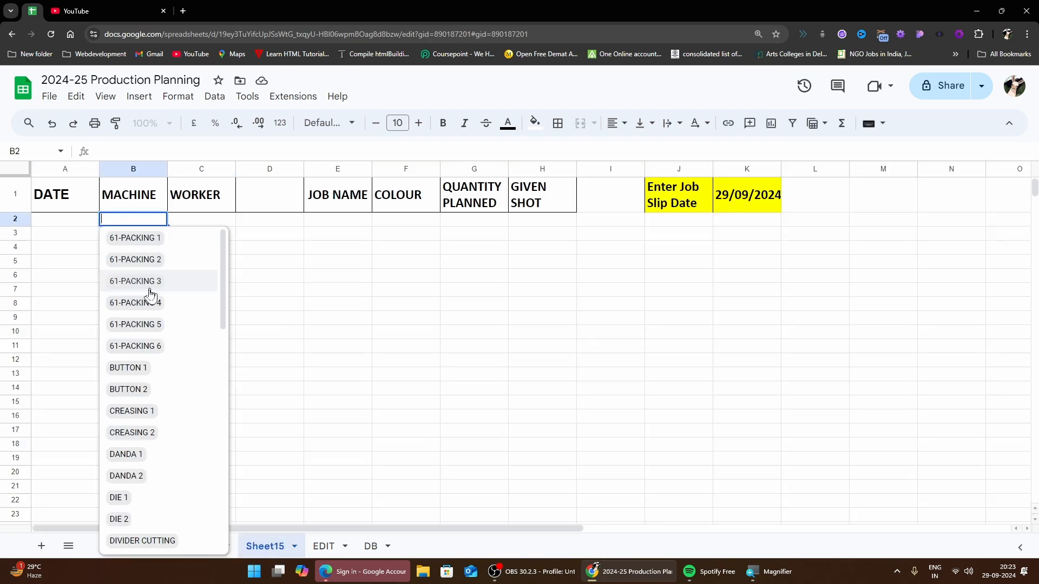
{"action": "scroll", "coordinate": [149, 379], "scroll_direction": "down", "scroll_amount": 5}
{"action": "scroll", "coordinate": [149, 425], "scroll_direction": "down", "scroll_amount": 6}
{"action": "left_click", "coordinate": [336, 402]}
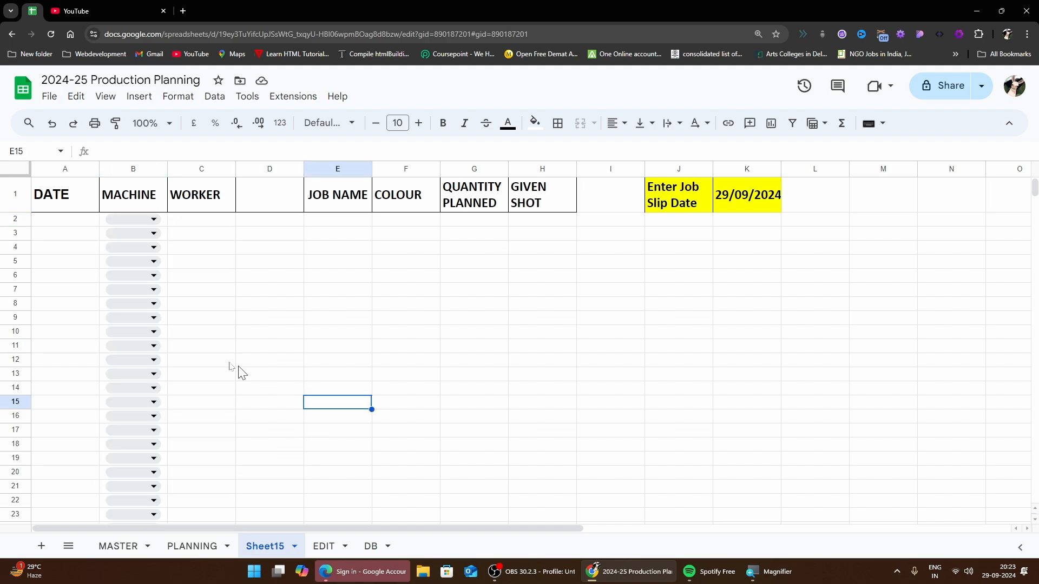
Try to enter a name that is not in the machine list into cell B4 of Sheet15
{"action": "left_click", "coordinate": [154, 248]}
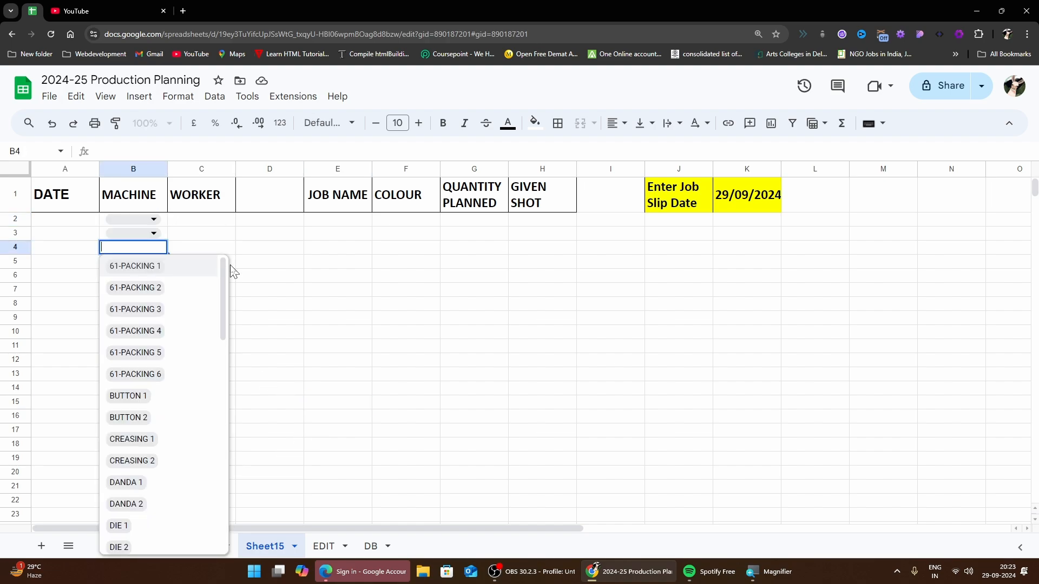
{"action": "type", "text": "radh"}
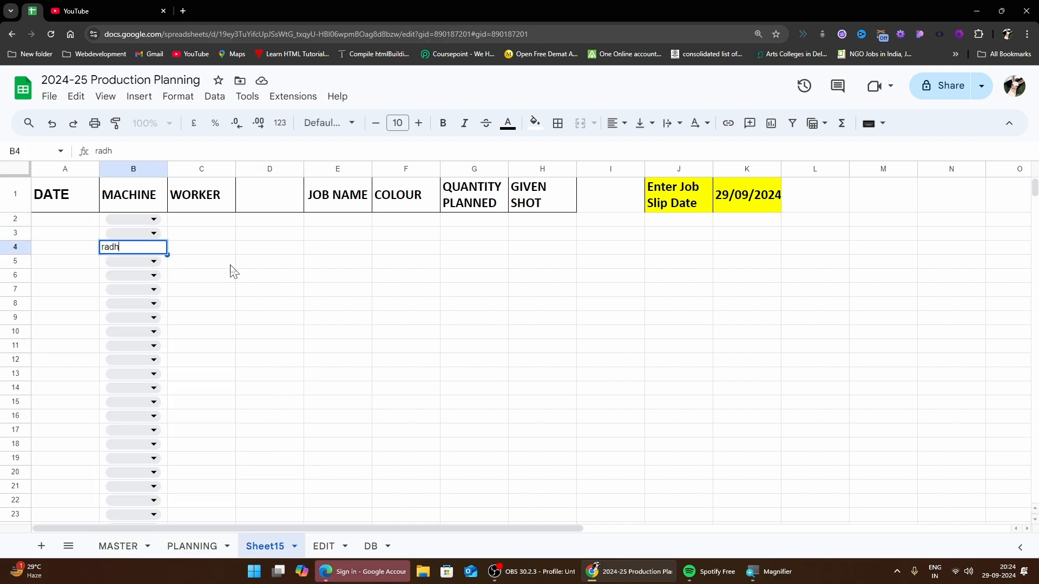
{"action": "type", "text": "ey"}
{"action": "key", "text": "Return"}
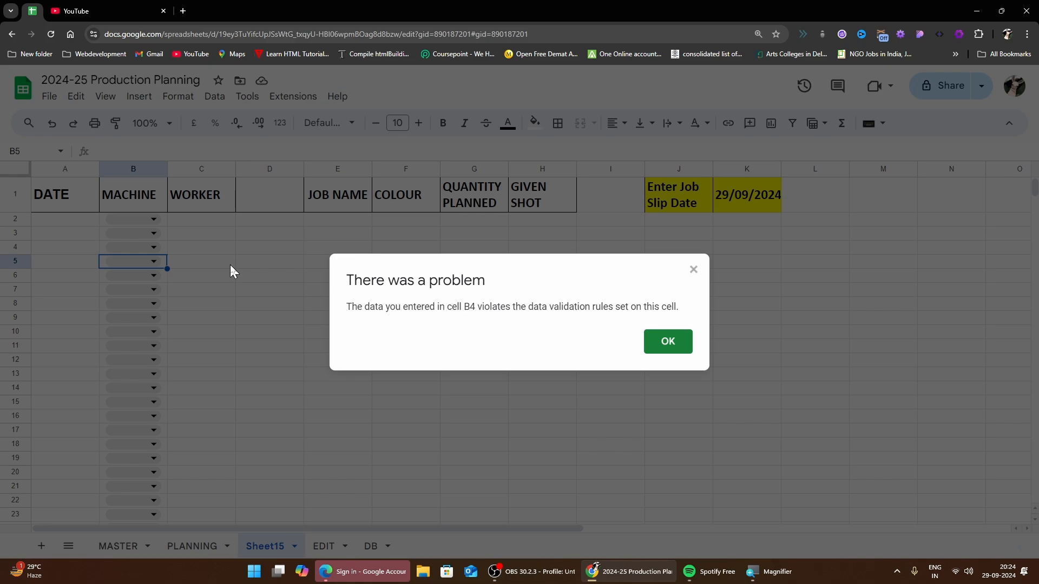
{"action": "key", "text": "Return"}
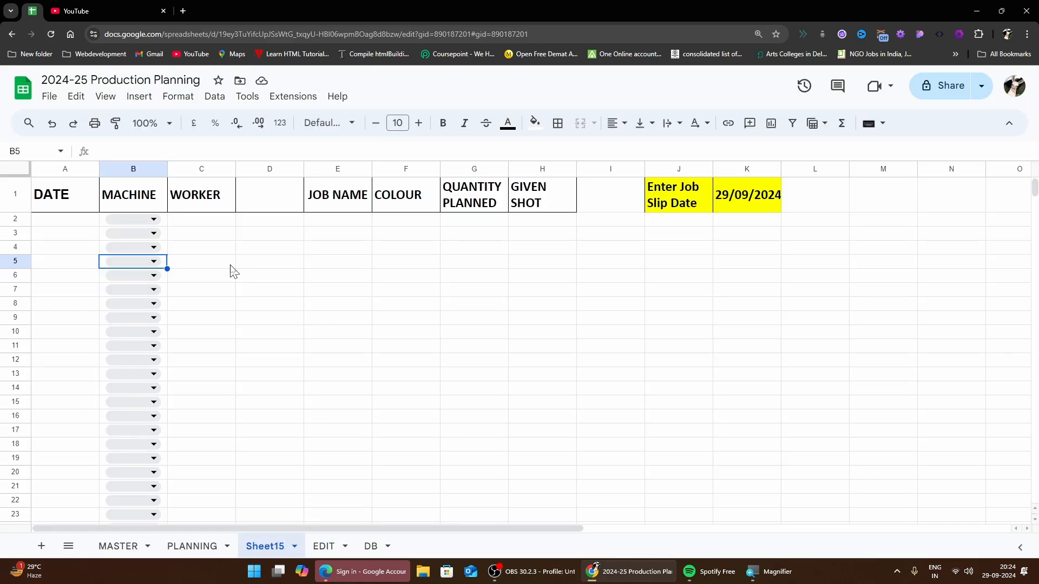
Add Sprint as a new machine in B48, directly below U/S 3 in the MASTER sheet's Machines list
{"action": "left_click", "coordinate": [121, 547]}
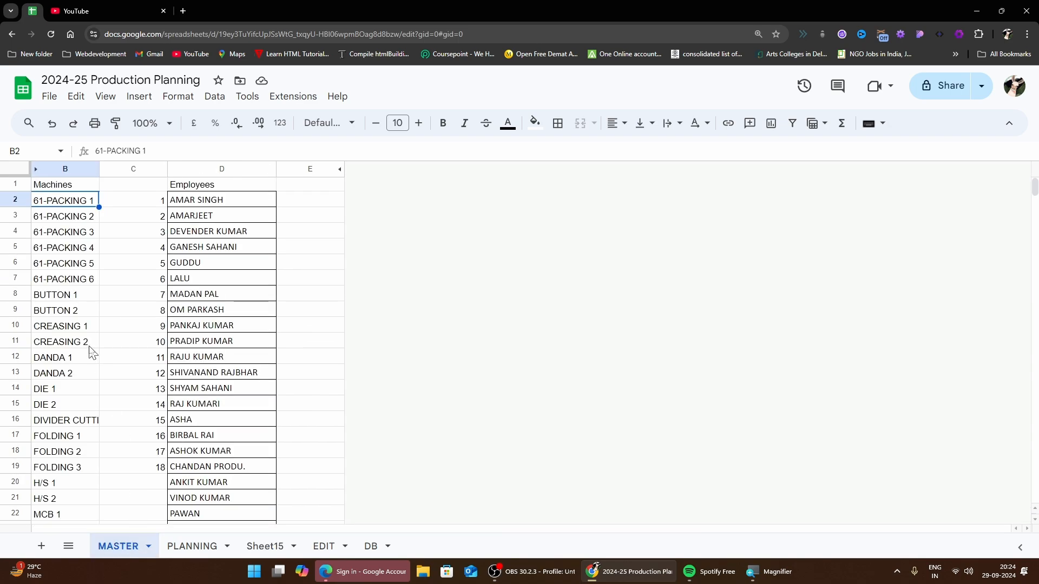
{"action": "scroll", "coordinate": [90, 352], "scroll_direction": "down", "scroll_amount": 10}
{"action": "scroll", "coordinate": [74, 390], "scroll_direction": "up", "scroll_amount": 7}
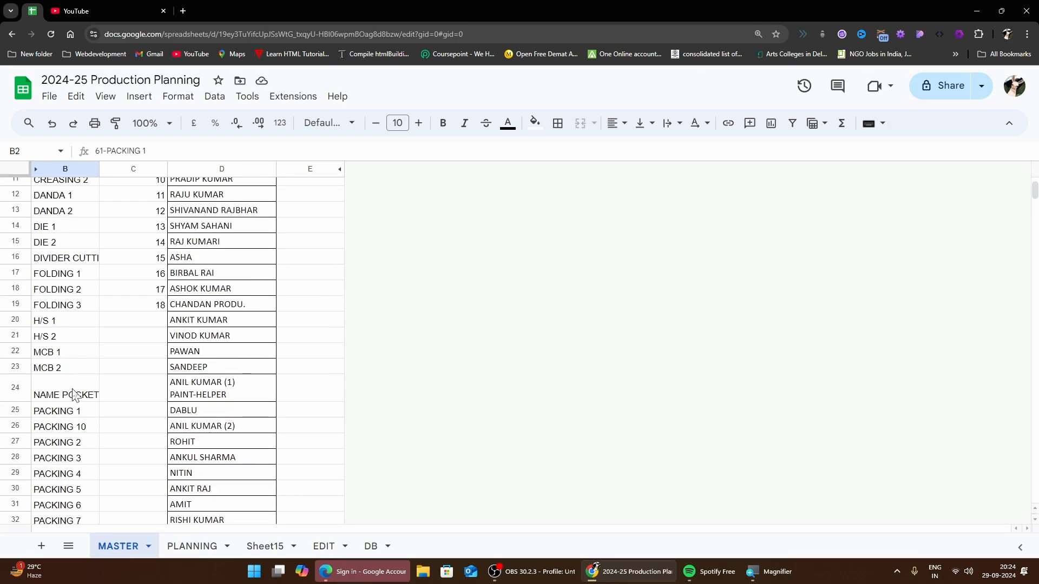
{"action": "scroll", "coordinate": [65, 422], "scroll_direction": "down", "scroll_amount": 9}
{"action": "left_click", "coordinate": [69, 352]}
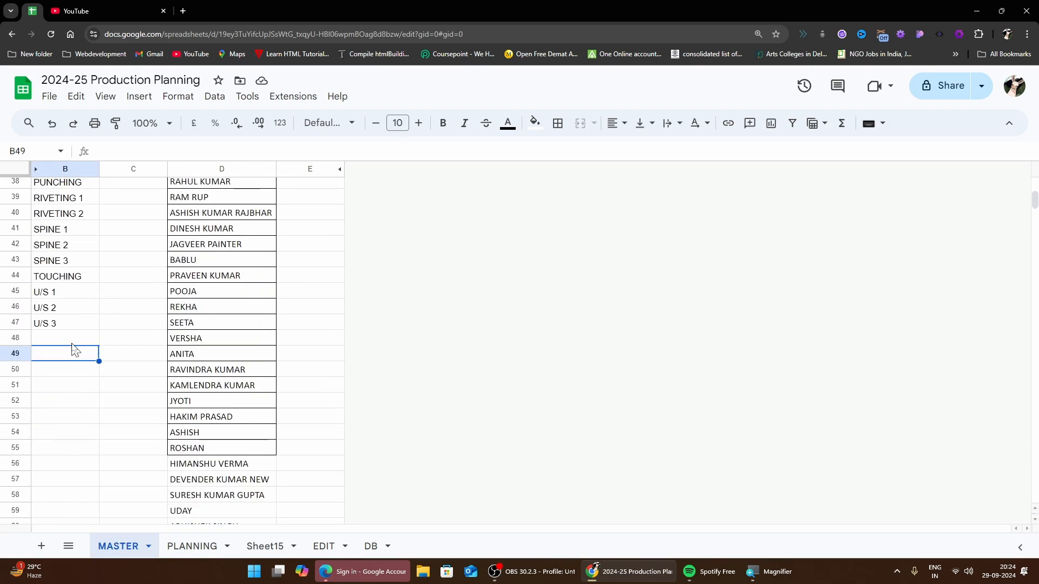
{"action": "left_click", "coordinate": [73, 344]}
{"action": "type", "text": "Punci"}
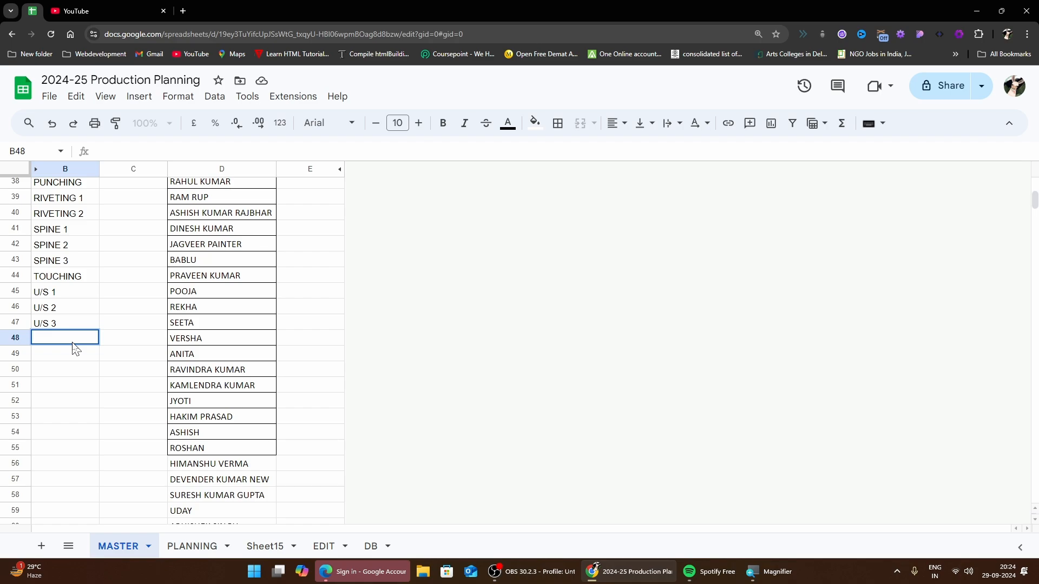
{"action": "type", "text": "Sprint"}
{"action": "key", "text": "Return"}
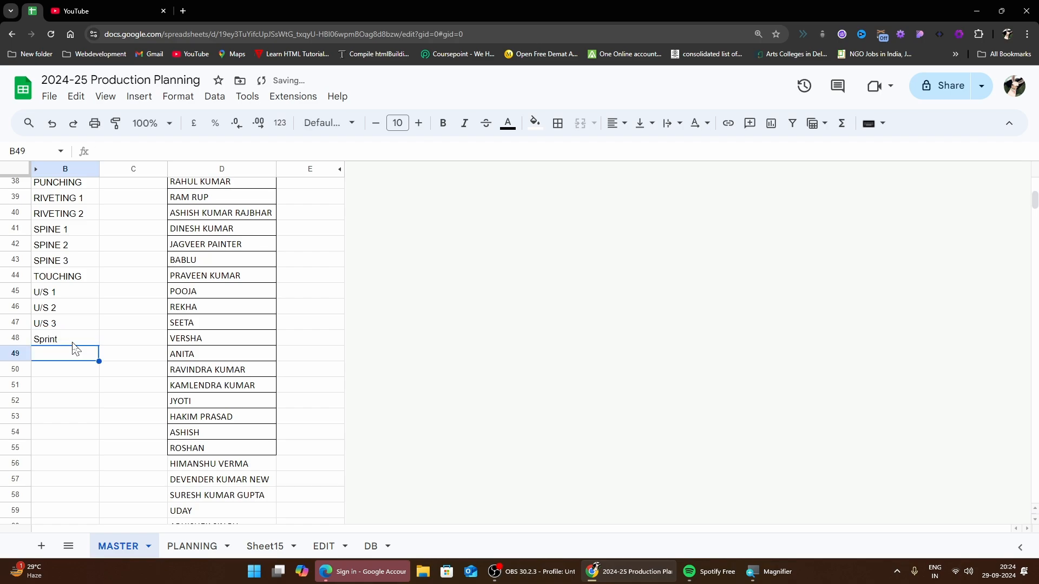
Check Sheet15's B2 machine dropdown for the new Sprint entry and compare it with the Machines list in the MASTER sheet
{"action": "left_click", "coordinate": [265, 546]}
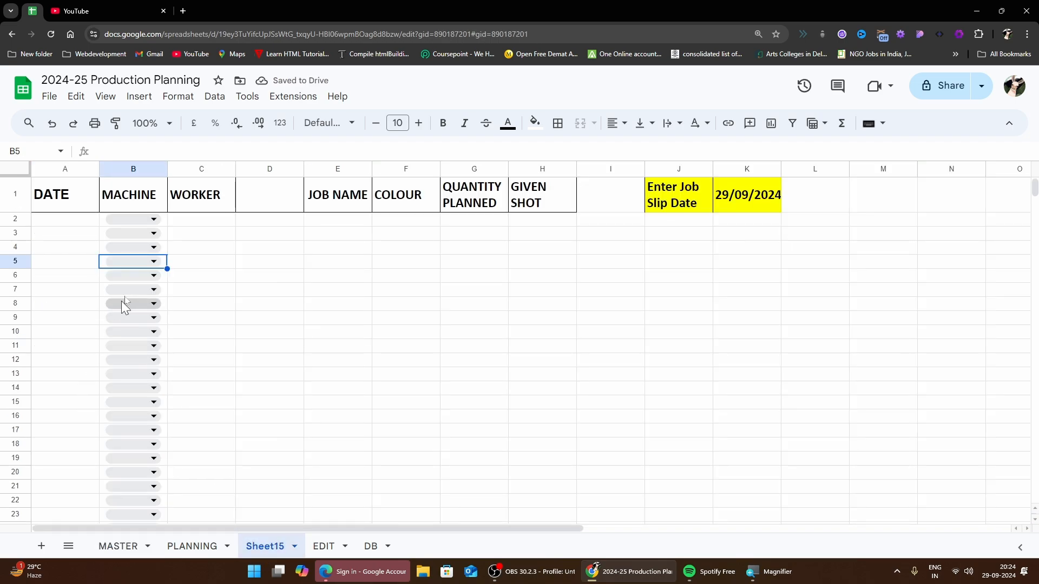
{"action": "left_click", "coordinate": [161, 219]}
{"action": "scroll", "coordinate": [165, 336], "scroll_direction": "down", "scroll_amount": 10}
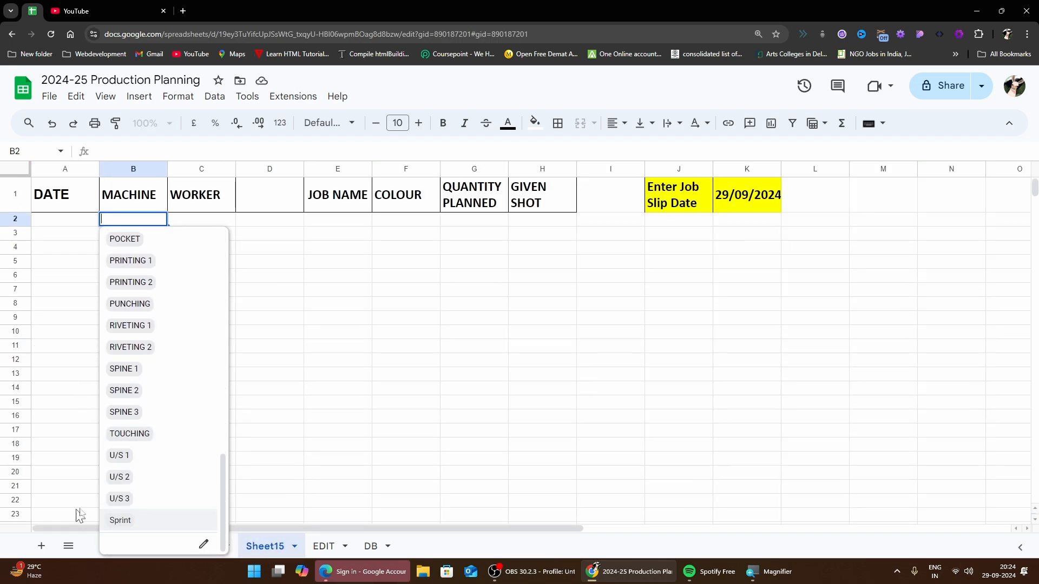
{"action": "left_click", "coordinate": [346, 349]}
{"action": "left_click", "coordinate": [119, 546]}
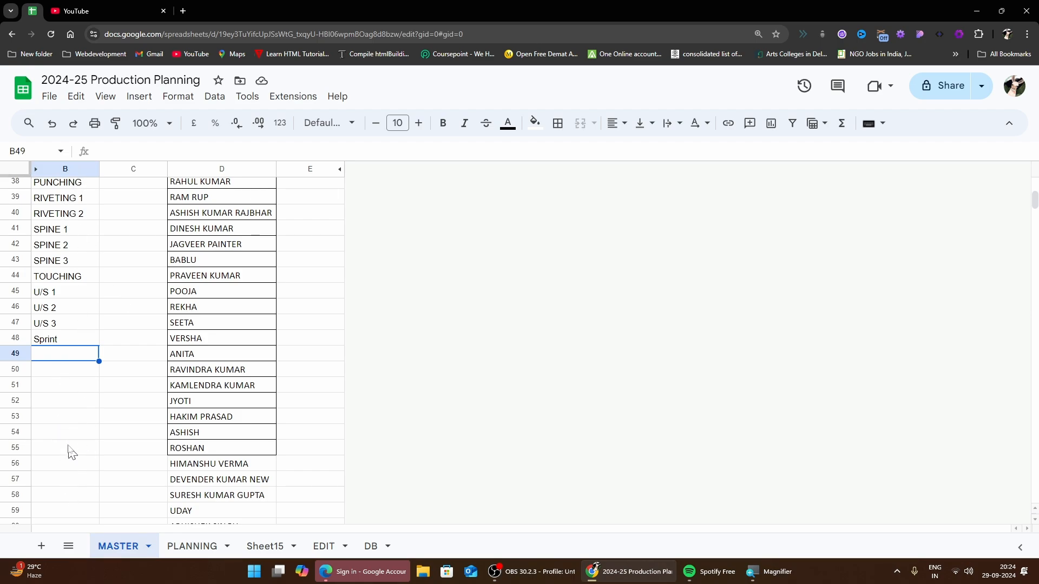
{"action": "left_click", "coordinate": [265, 546]}
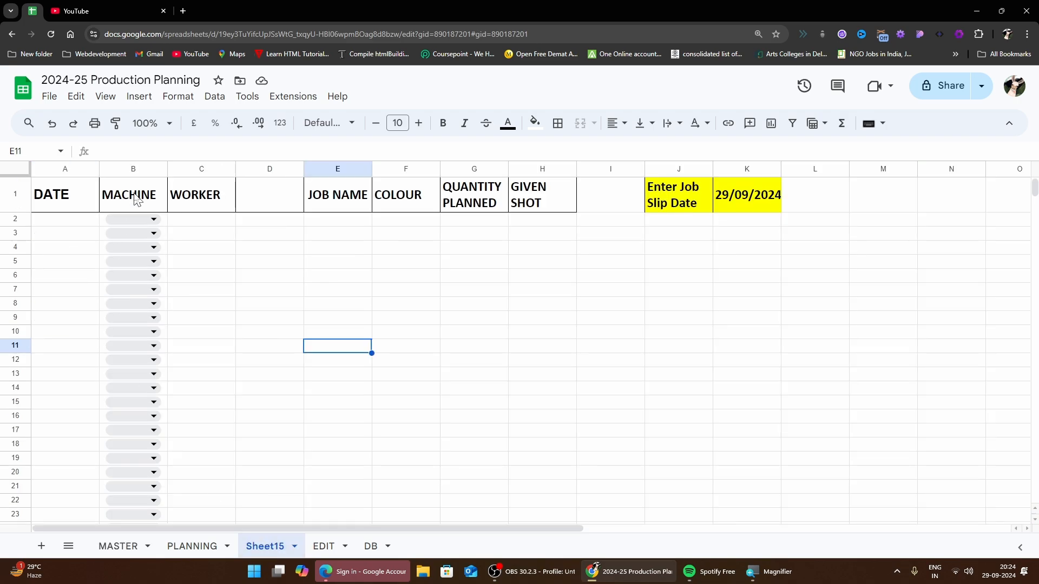
{"action": "left_click", "coordinate": [150, 219]}
{"action": "scroll", "coordinate": [181, 365], "scroll_direction": "down", "scroll_amount": 10}
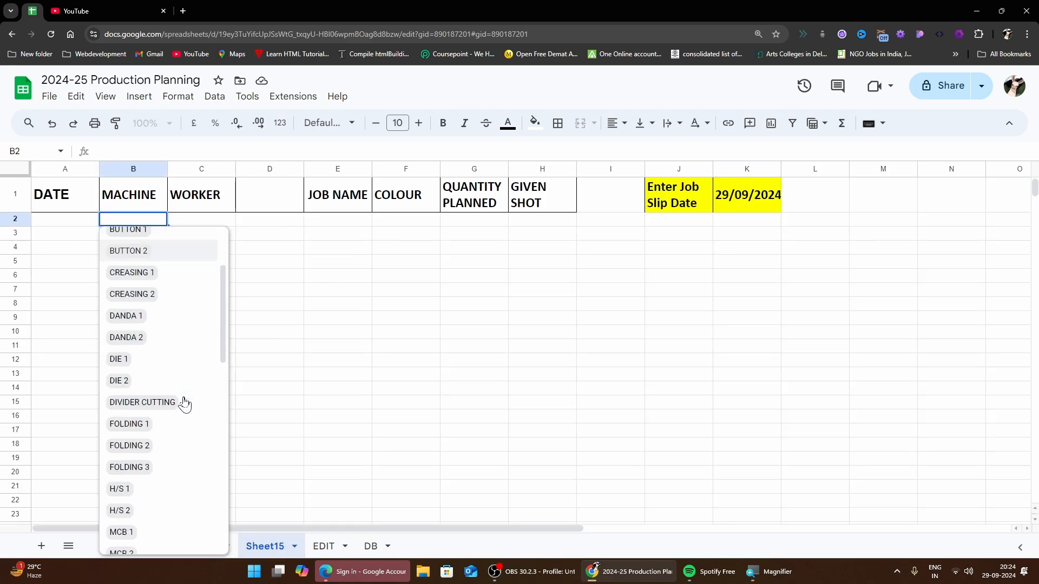
{"action": "scroll", "coordinate": [223, 443], "scroll_direction": "down", "scroll_amount": 2}
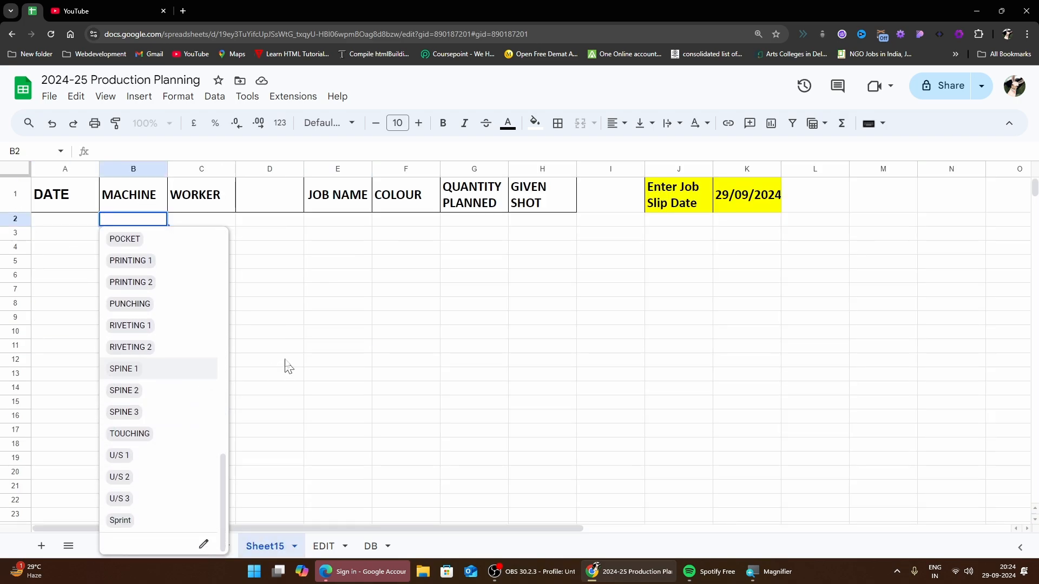
{"action": "left_click", "coordinate": [260, 265]}
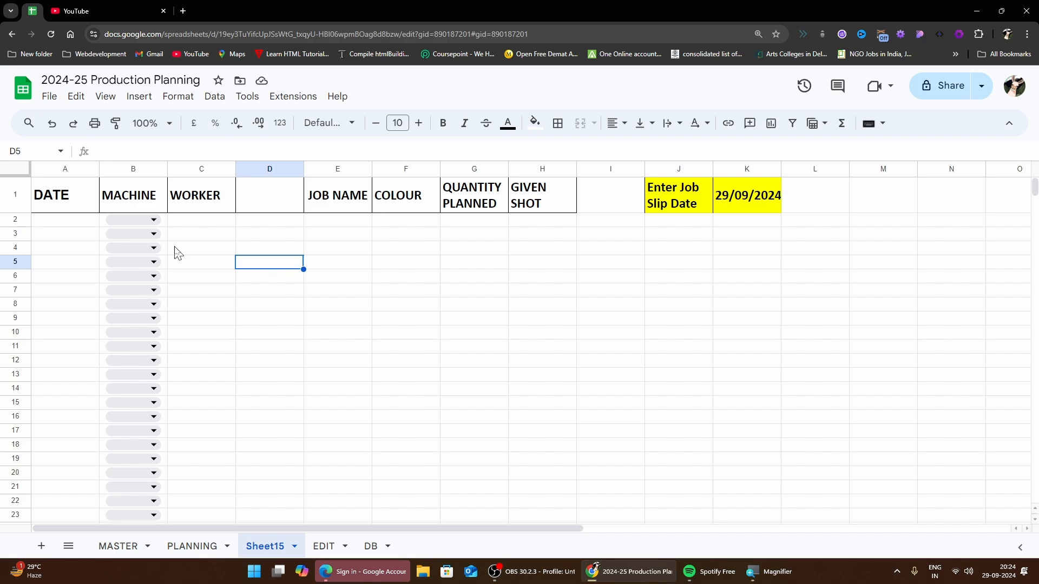
Select the machine dropdown cells B2:B1000 in Sheet15 and open their data validation rules
{"action": "key", "text": "Up"}
{"action": "key", "text": "Left"}
{"action": "key", "text": "Left"}
{"action": "key", "text": "Up"}
{"action": "key", "text": "Up"}
{"action": "key", "text": "ctrl+shift+Down"}
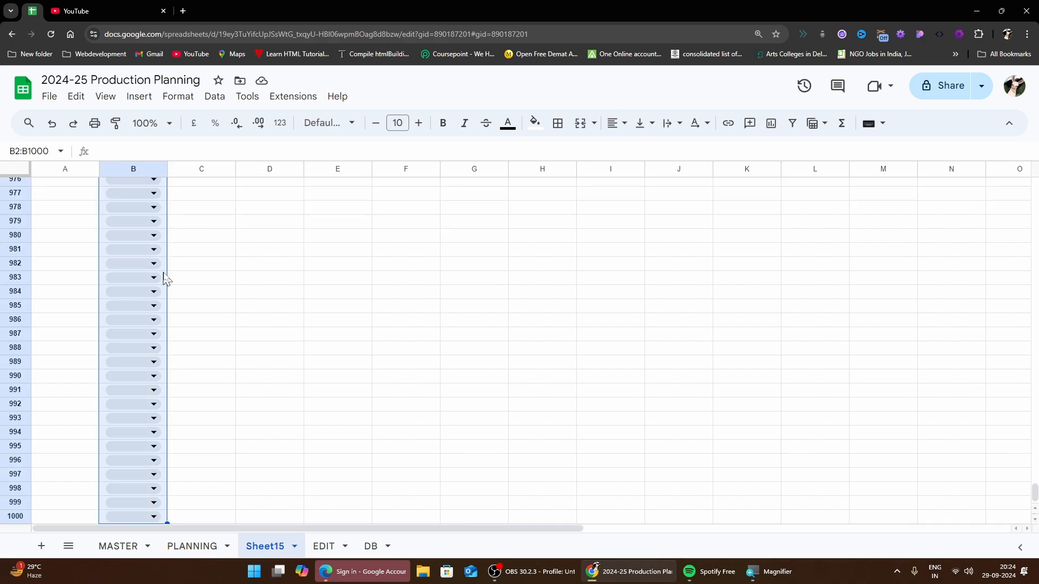
{"action": "left_click", "coordinate": [213, 98]}
{"action": "left_click", "coordinate": [258, 391]}
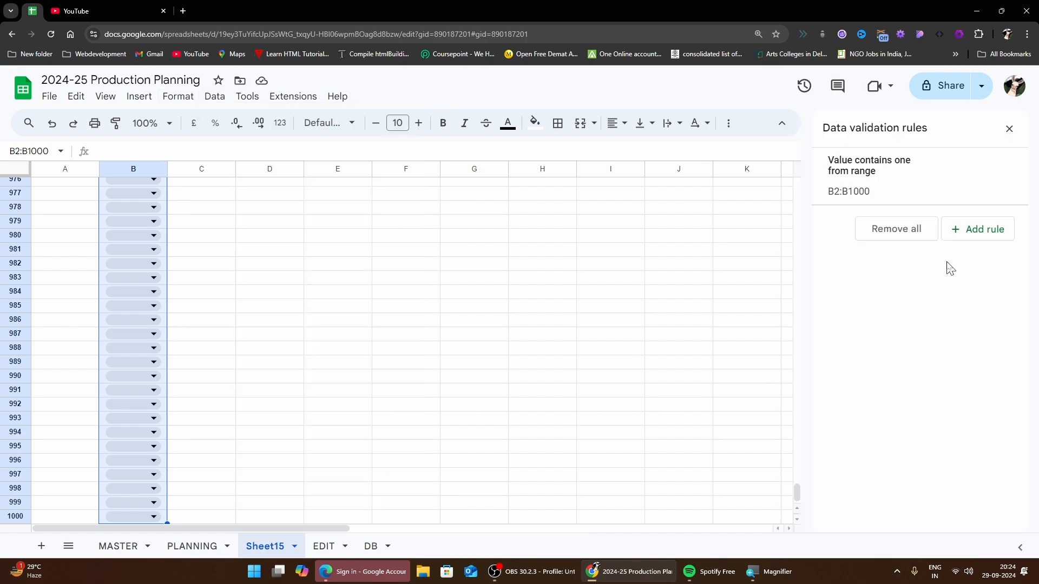
Change the display style of the B2:B1000 dropdown rule to Arrow in its advanced options and save the rule
{"action": "left_click", "coordinate": [931, 193]}
{"action": "scroll", "coordinate": [947, 260], "scroll_direction": "down", "scroll_amount": 20}
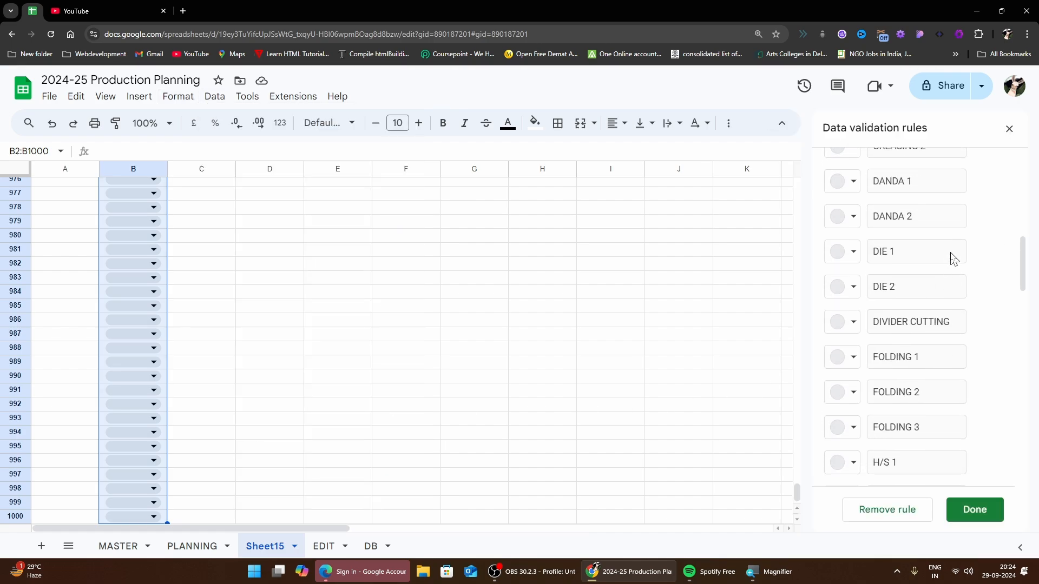
{"action": "scroll", "coordinate": [950, 255], "scroll_direction": "down", "scroll_amount": 6}
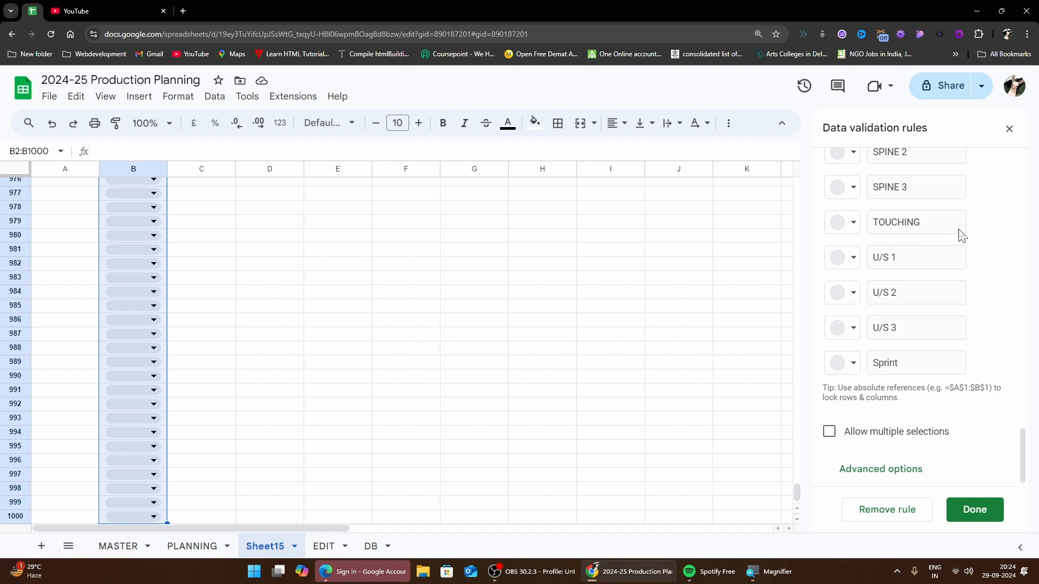
{"action": "left_click", "coordinate": [911, 479]}
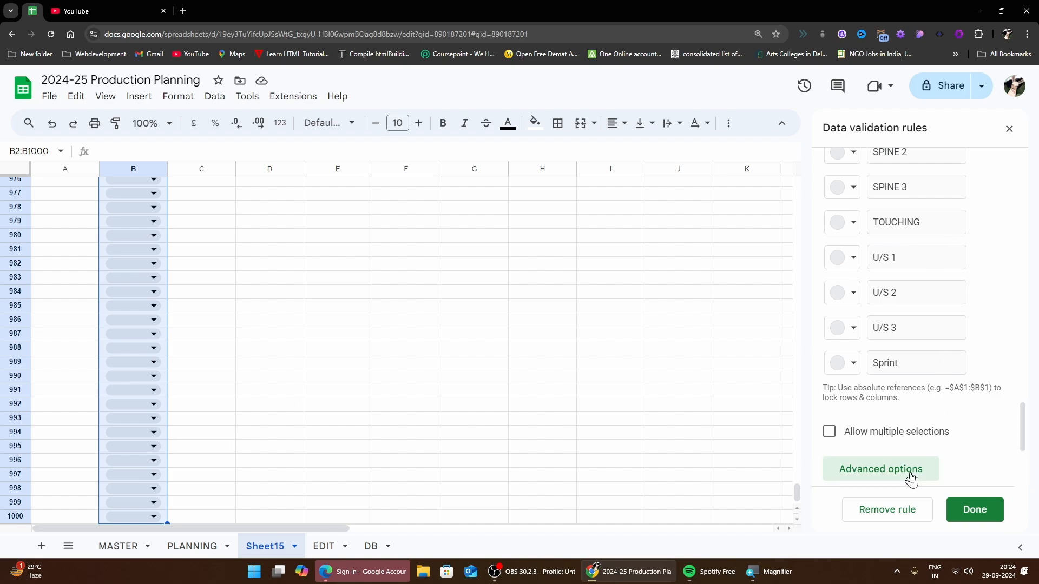
{"action": "scroll", "coordinate": [915, 419], "scroll_direction": "down", "scroll_amount": 4}
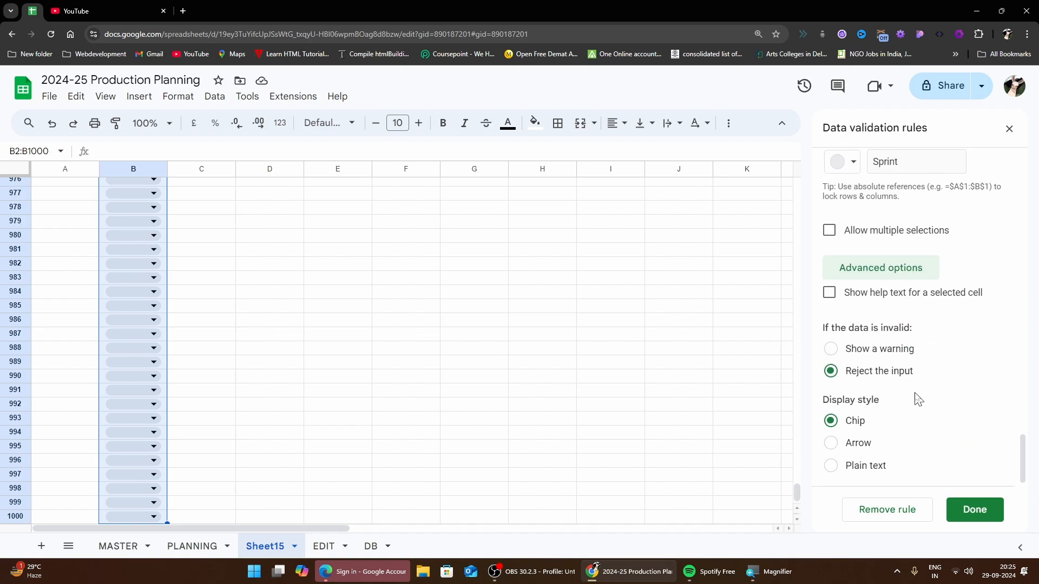
{"action": "left_click", "coordinate": [838, 444]}
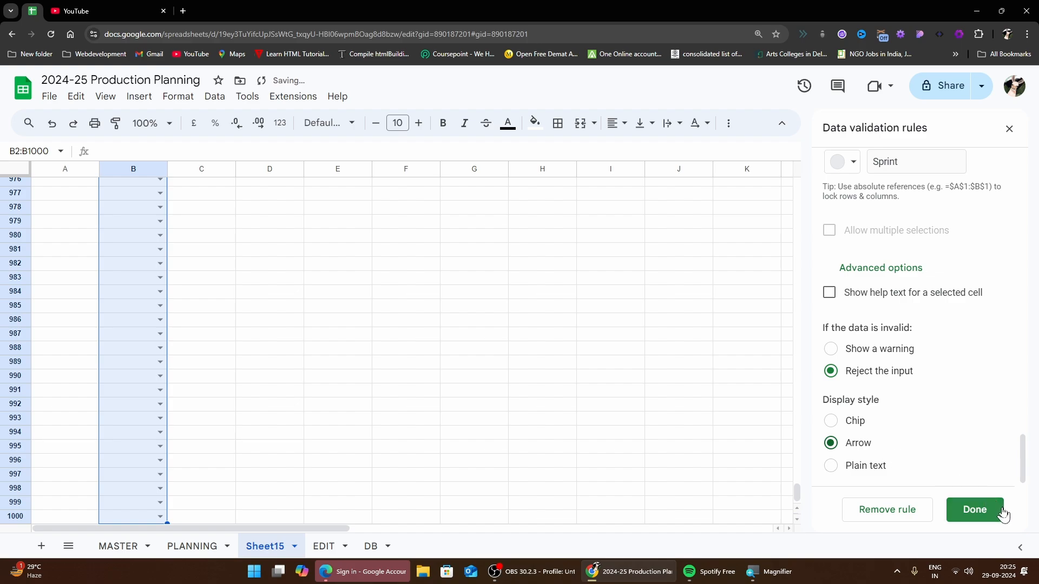
{"action": "left_click", "coordinate": [975, 510]}
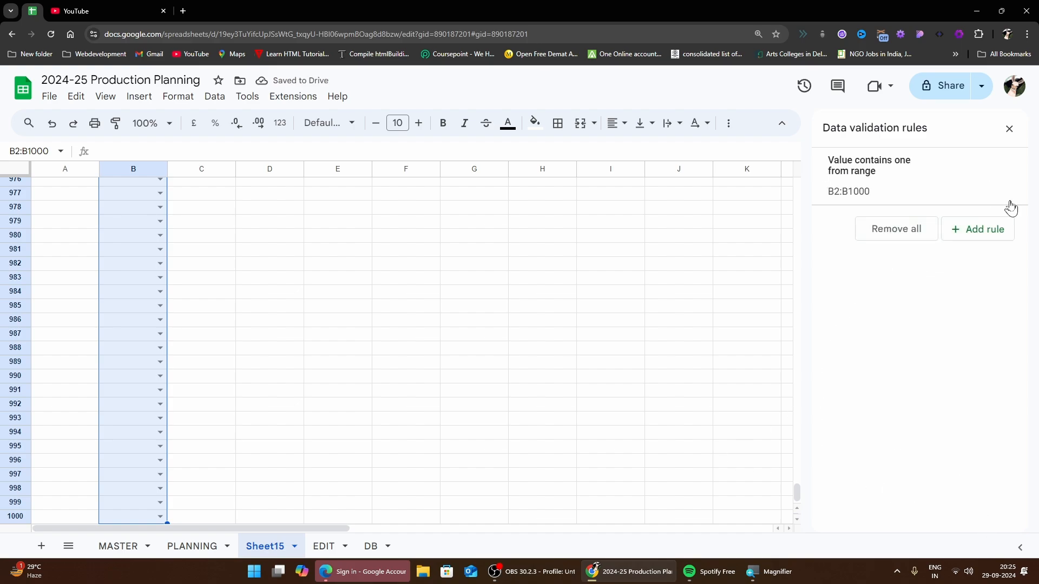
Go back to the start of Sheet15 and select C2, the first cell under the WORKER header
{"action": "left_click", "coordinate": [502, 252]}
{"action": "scroll", "coordinate": [110, 265], "scroll_direction": "up", "scroll_amount": 10}
{"action": "scroll", "coordinate": [112, 269], "scroll_direction": "up", "scroll_amount": 5}
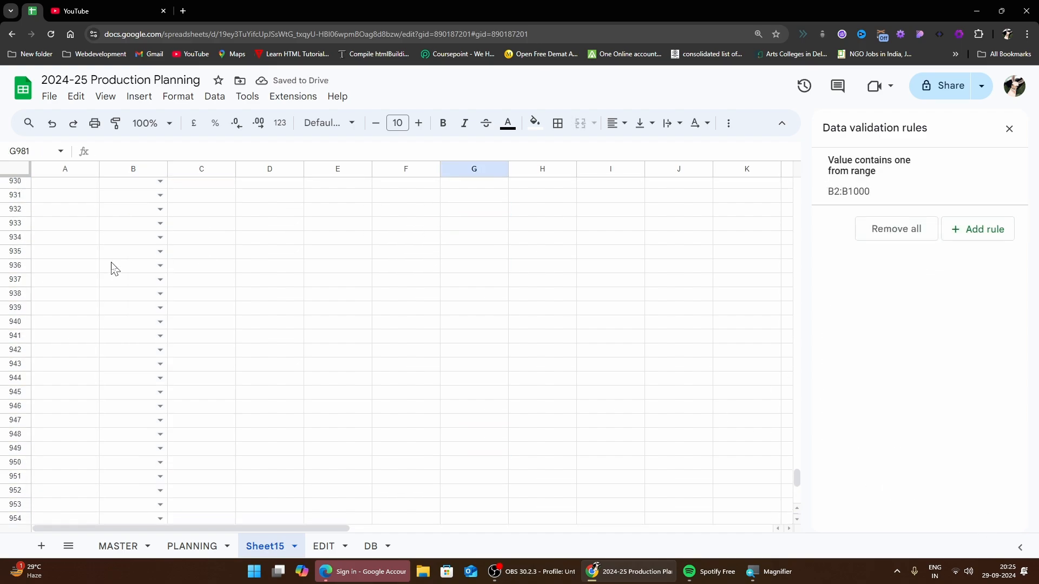
{"action": "key", "text": "ctrl+Up"}
{"action": "key", "text": "Left"}
{"action": "key", "text": "Left"}
{"action": "key", "text": "Left"}
{"action": "key", "text": "Left"}
{"action": "key", "text": "Down"}
{"action": "key", "text": "Left"}
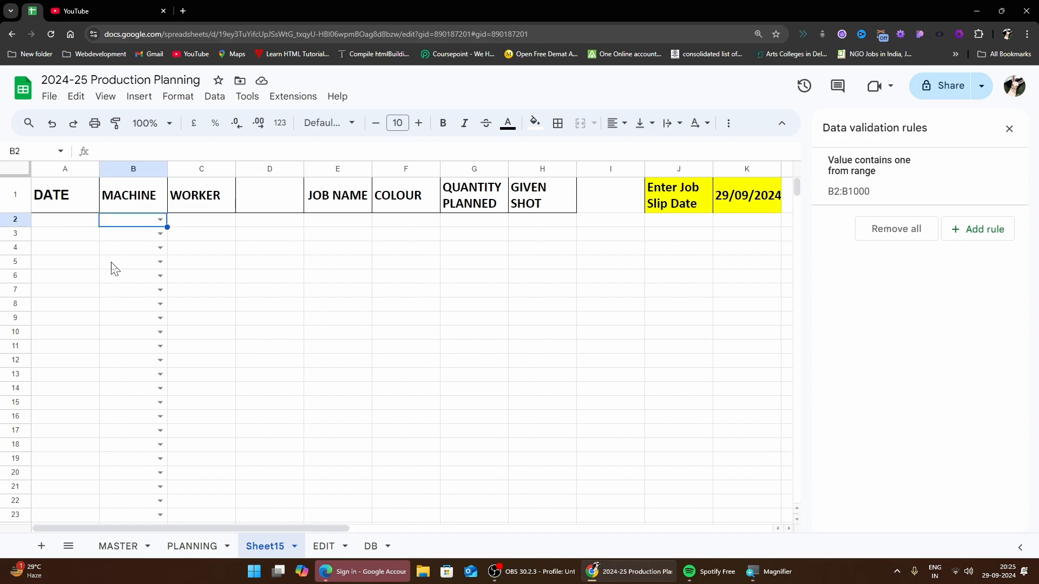
{"action": "key", "text": "Right"}
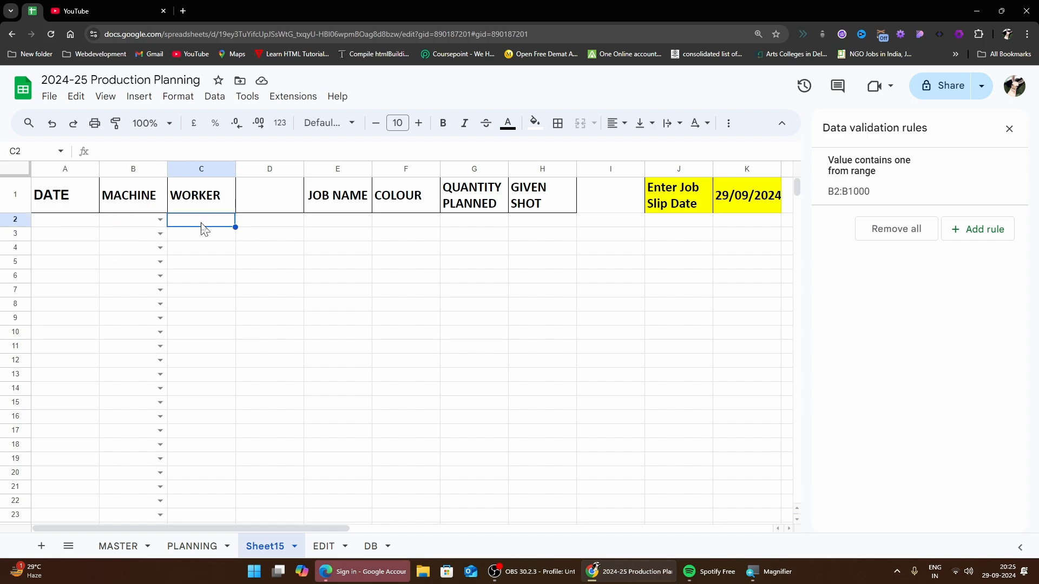